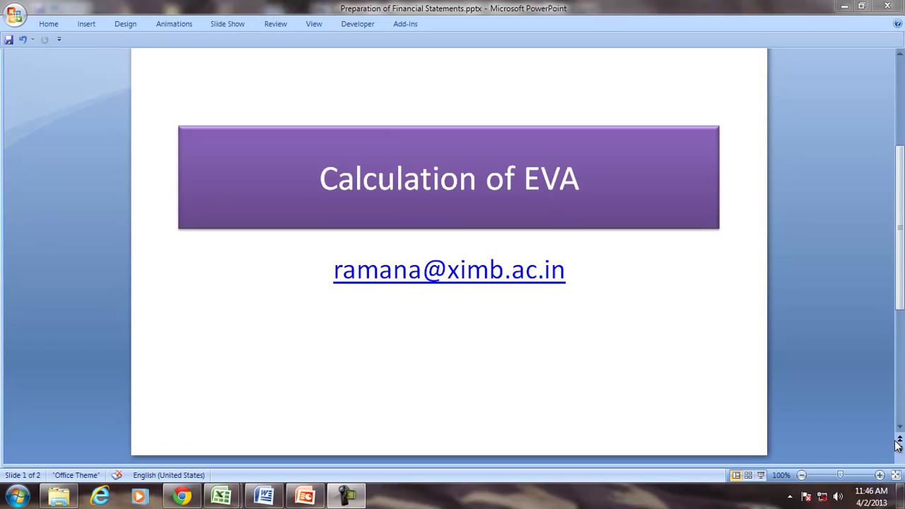
Go to the EVA slide and examine the NOPAT formula and the WaCC term of the capital charge
{"action": "left_click", "coordinate": [901, 398]}
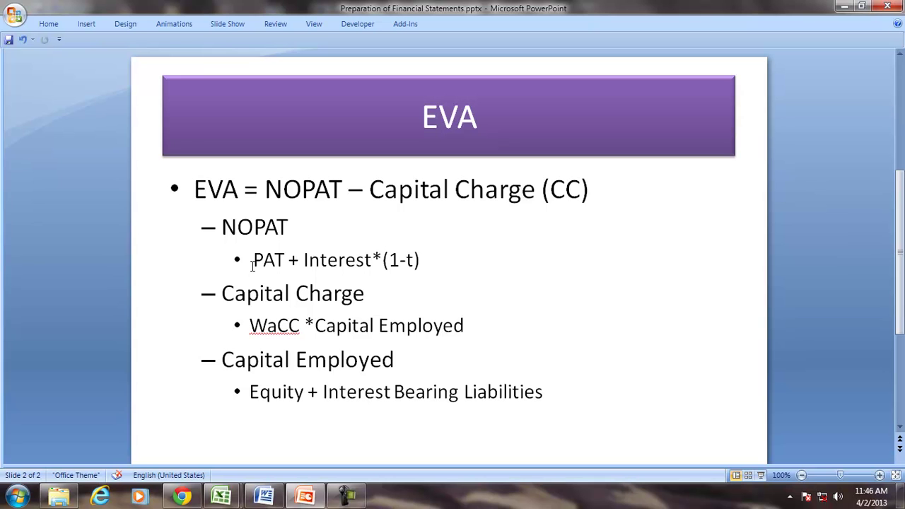
{"action": "left_click_drag", "start_coordinate": [253, 262], "coordinate": [413, 259]}
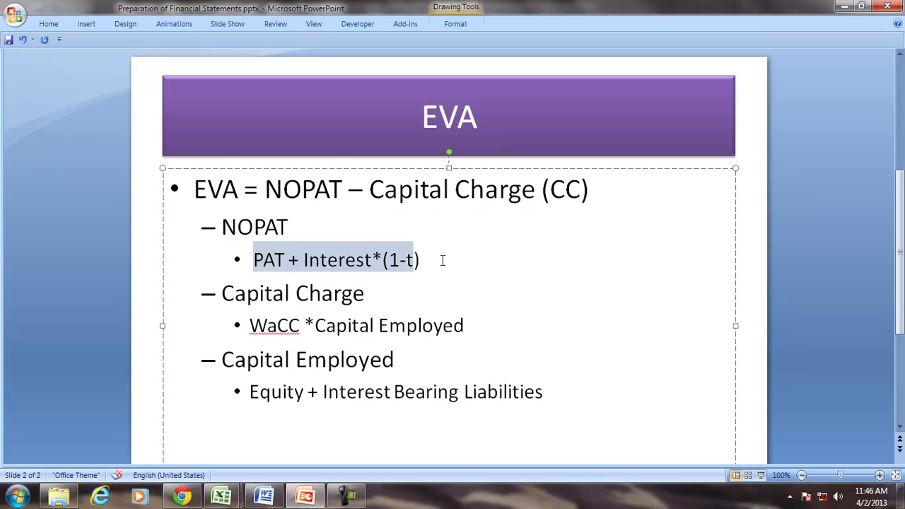
{"action": "left_click", "coordinate": [448, 261]}
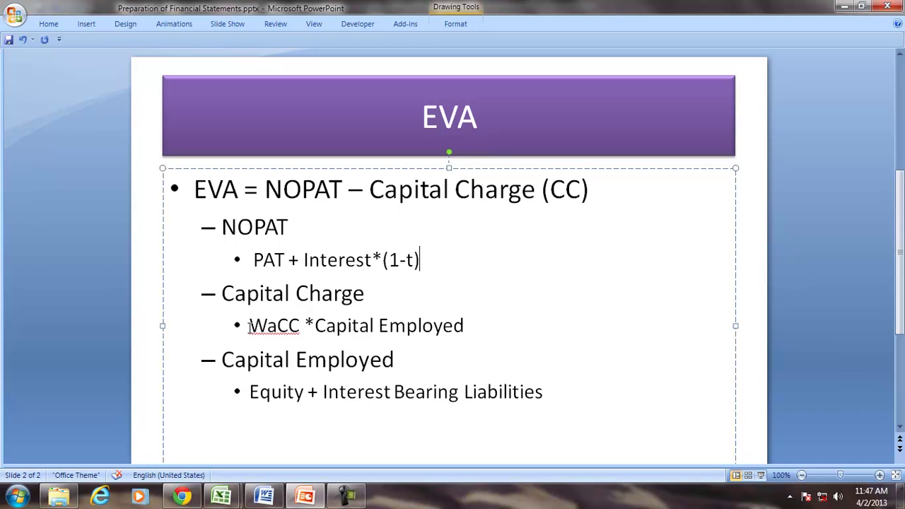
{"action": "left_click_drag", "start_coordinate": [250, 326], "coordinate": [301, 326]}
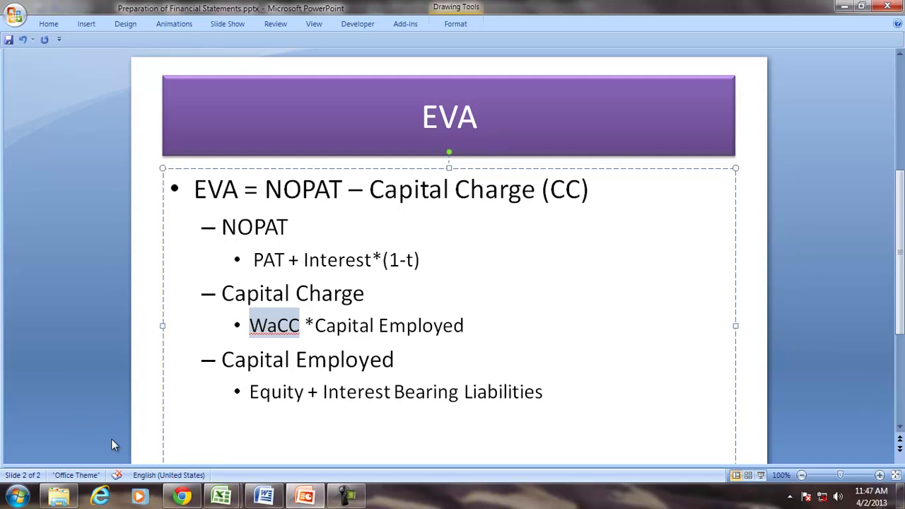
Switch to the Excel EVA template and add a PAT row at I85:J85, linking its amount to the income statement's PAT in F95
{"action": "key", "text": "alt+Tab"}
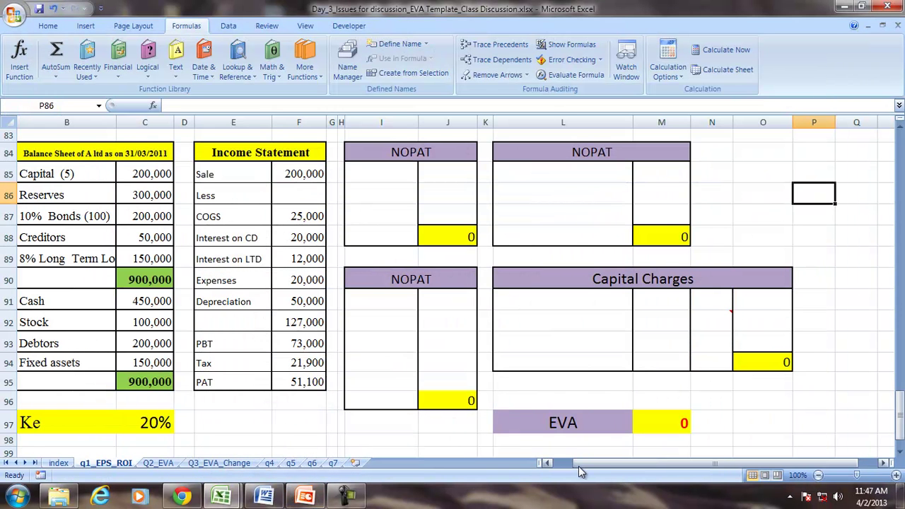
{"action": "left_click_drag", "start_coordinate": [576, 461], "coordinate": [565, 462]}
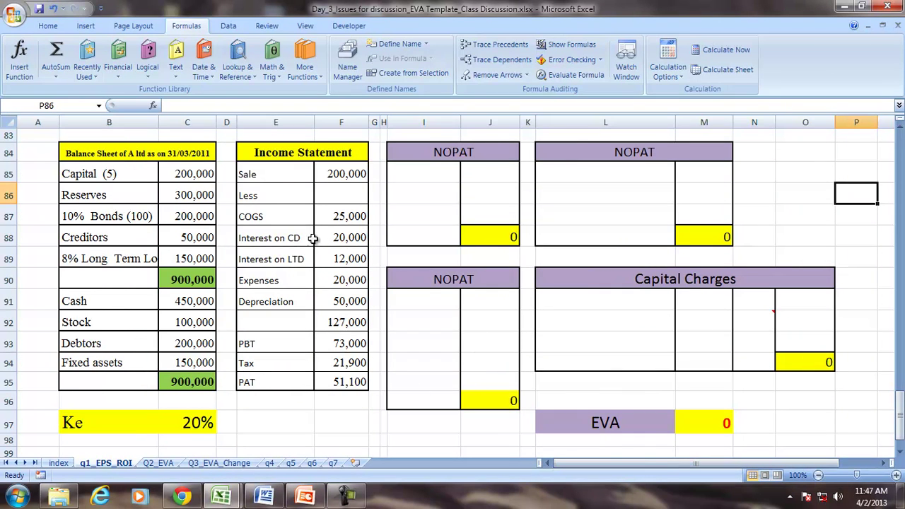
{"action": "left_click", "coordinate": [427, 170]}
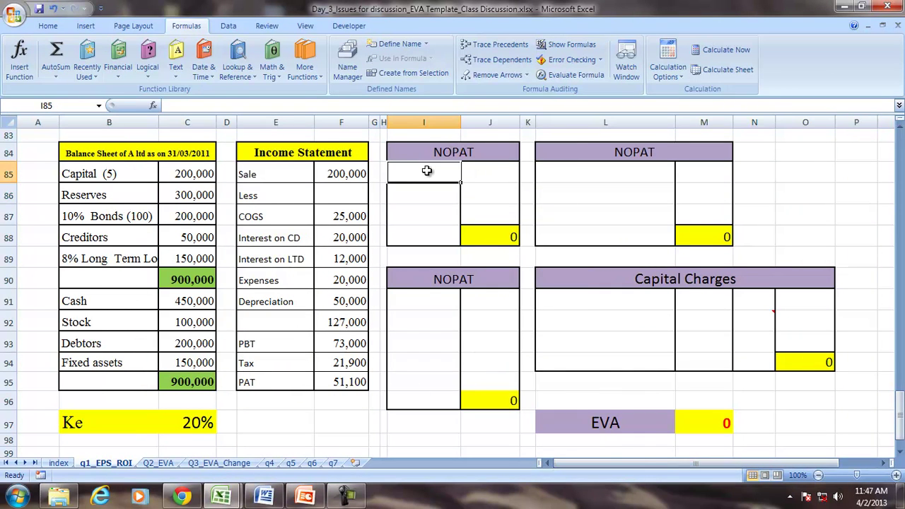
{"action": "type", "text": "PAT"}
{"action": "key", "text": "Tab"}
{"action": "type", "text": "="}
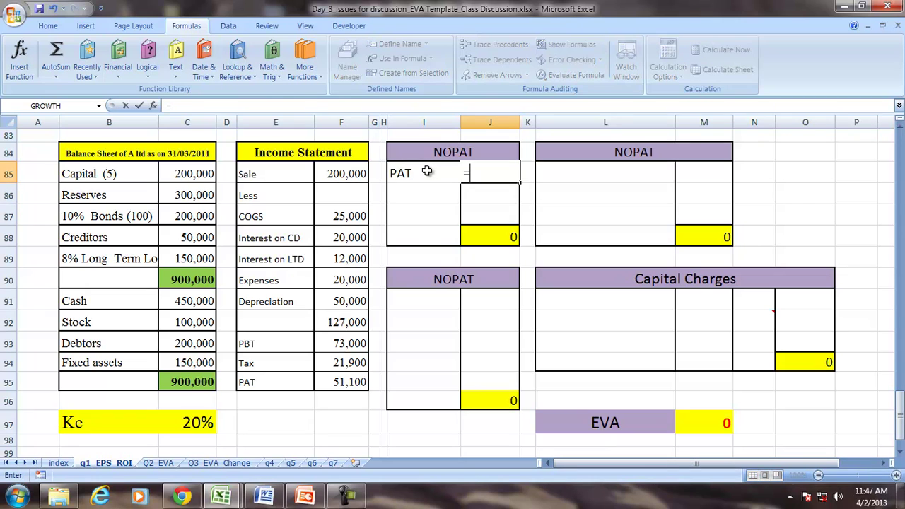
{"action": "left_click", "coordinate": [337, 381]}
{"action": "key", "text": "Return"}
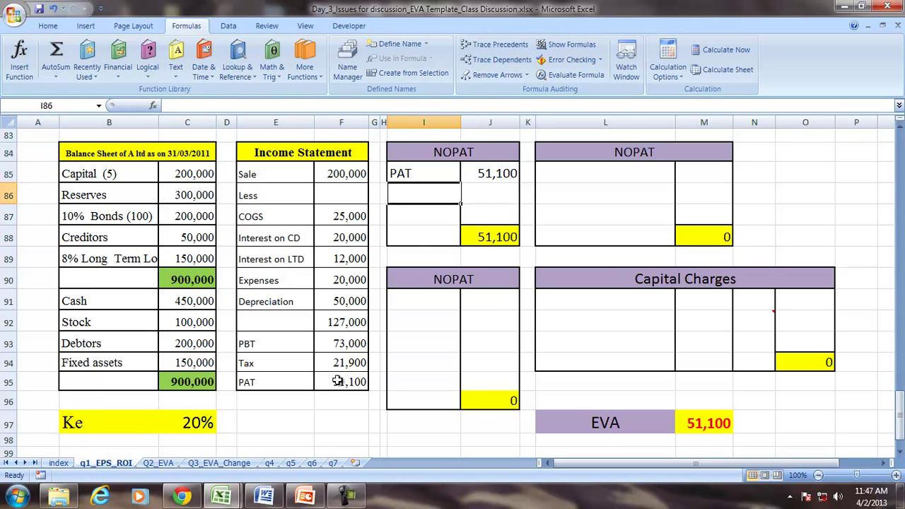
Label the next two rows of the first NOPAT table "Add" and "Interest*(1-t)" in I86 and I87
{"action": "type", "text": "Add"}
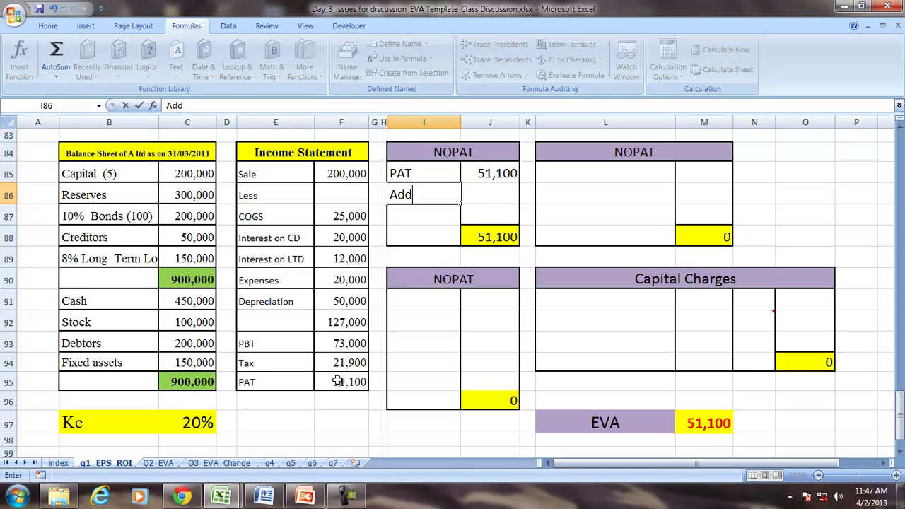
{"action": "key", "text": "Return"}
{"action": "type", "text": "I"}
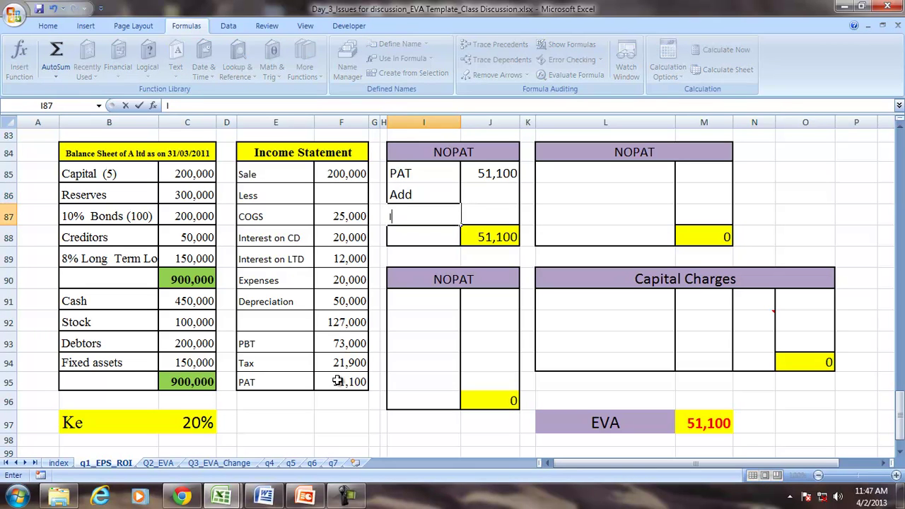
{"action": "type", "text": "nterest*(1-t"}
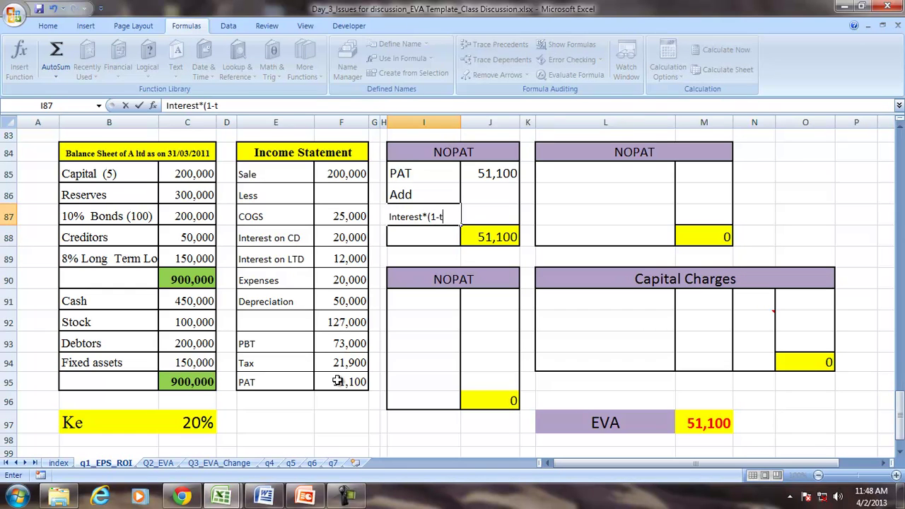
Calculate the after-tax interest on CD and LTD in J87 with the formula =(F88+F89)*.70
{"action": "key", "text": "Tab"}
{"action": "type", "text": "="}
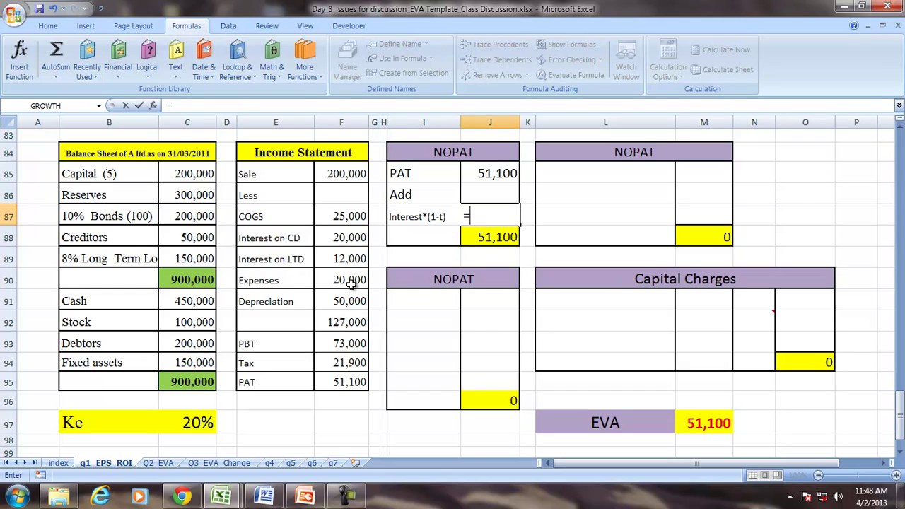
{"action": "type", "text": "("}
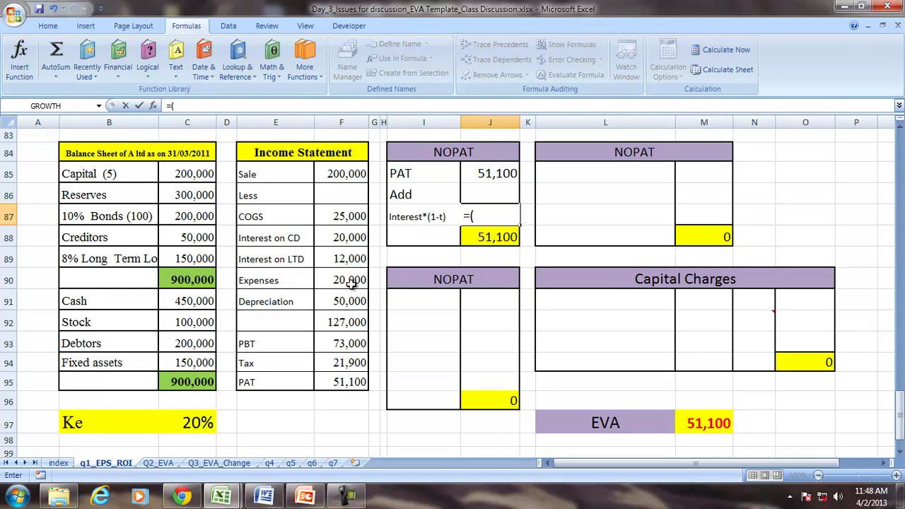
{"action": "left_click", "coordinate": [341, 242]}
{"action": "type", "text": "+"}
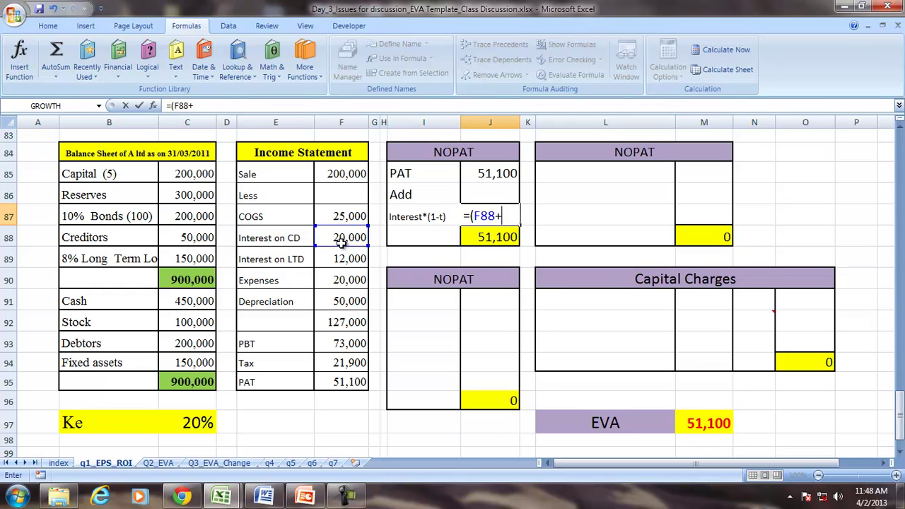
{"action": "left_click", "coordinate": [345, 259]}
{"action": "type", "text": ")*.70"}
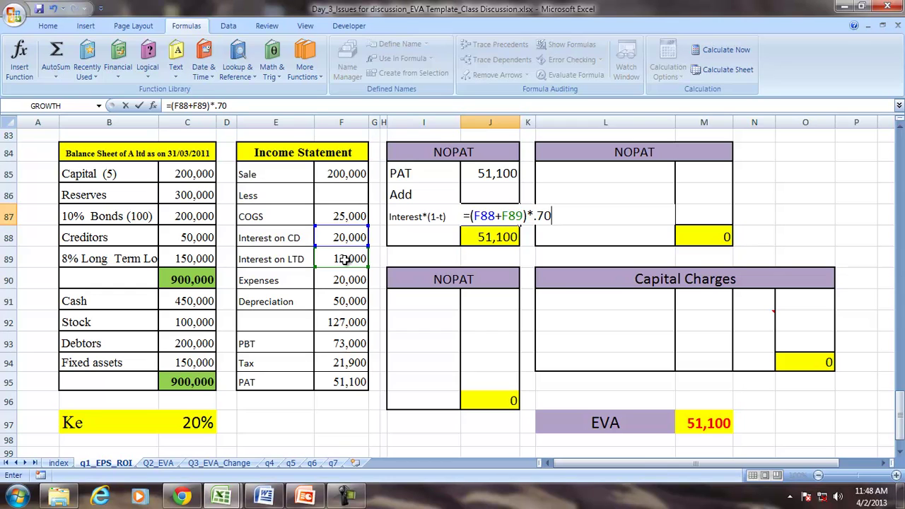
{"action": "key", "text": "Return"}
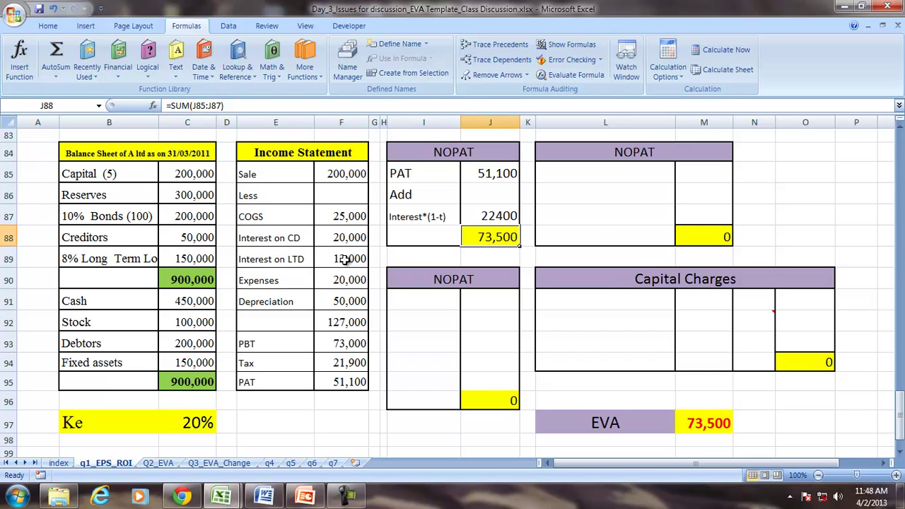
Label the first row of the second NOPAT table "PBIT or EBIT" in L85
{"action": "left_click", "coordinate": [587, 175]}
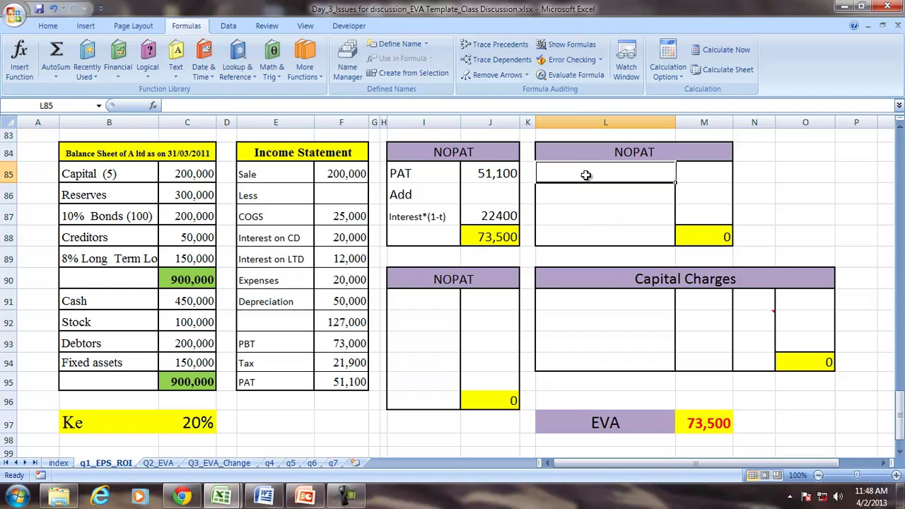
{"action": "type", "text": "PBIT"}
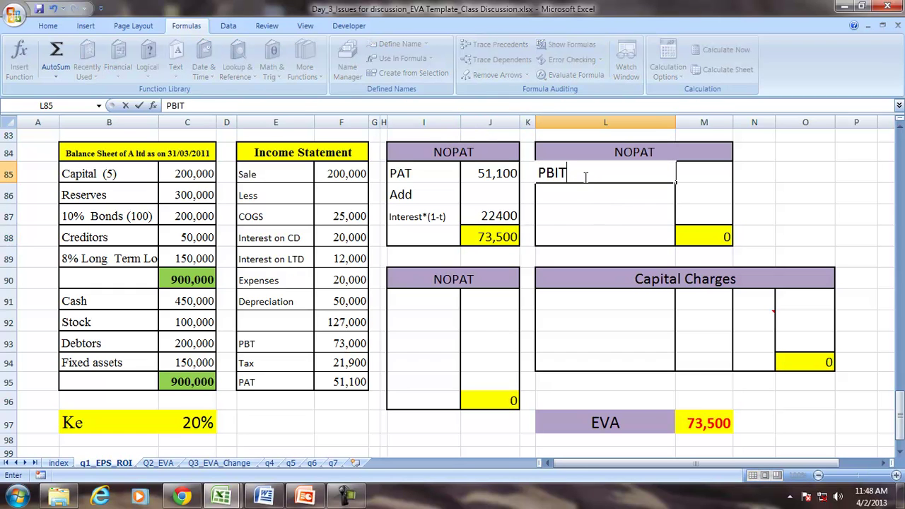
{"action": "type", "text": " or EBIT"}
{"action": "key", "text": "Tab"}
Calculate PBIT in M85 as sales less COGS, expenses and depreciation, using =F85-F87-F90-F91
{"action": "type", "text": "="}
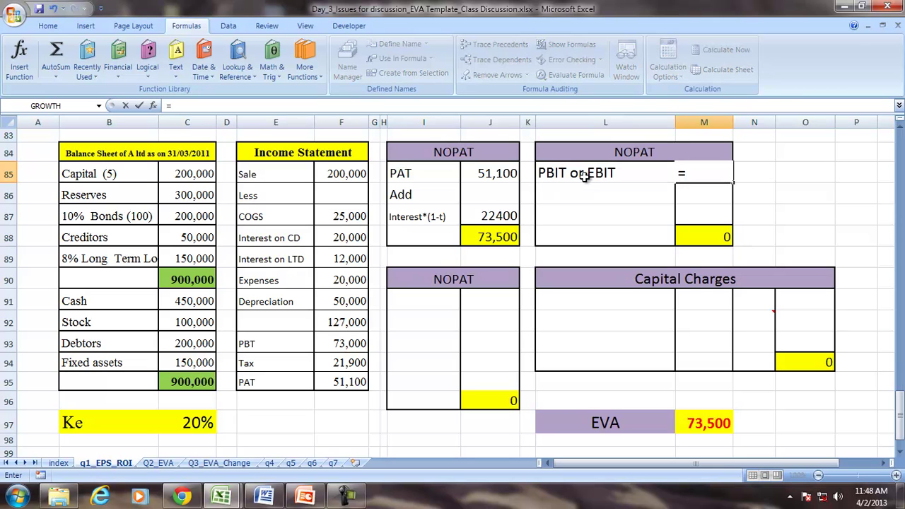
{"action": "left_click", "coordinate": [357, 177]}
{"action": "type", "text": "-"}
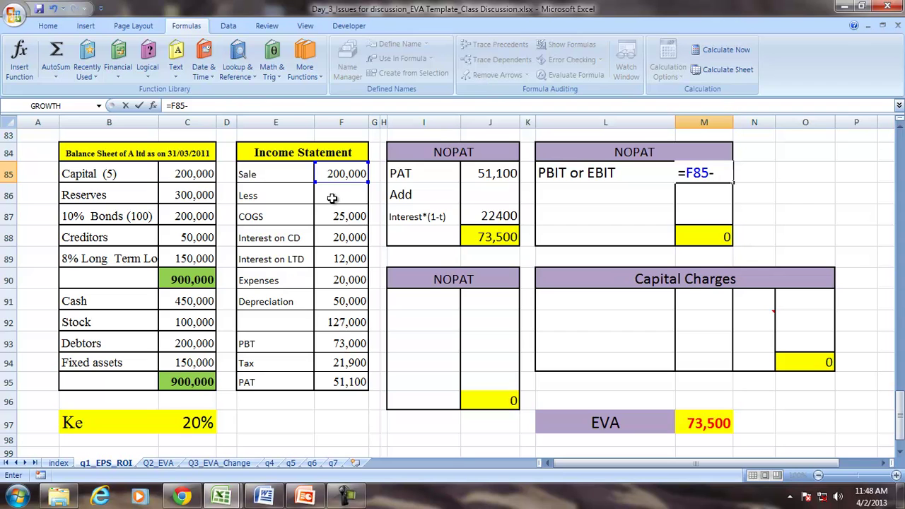
{"action": "left_click", "coordinate": [340, 220]}
{"action": "type", "text": "-"}
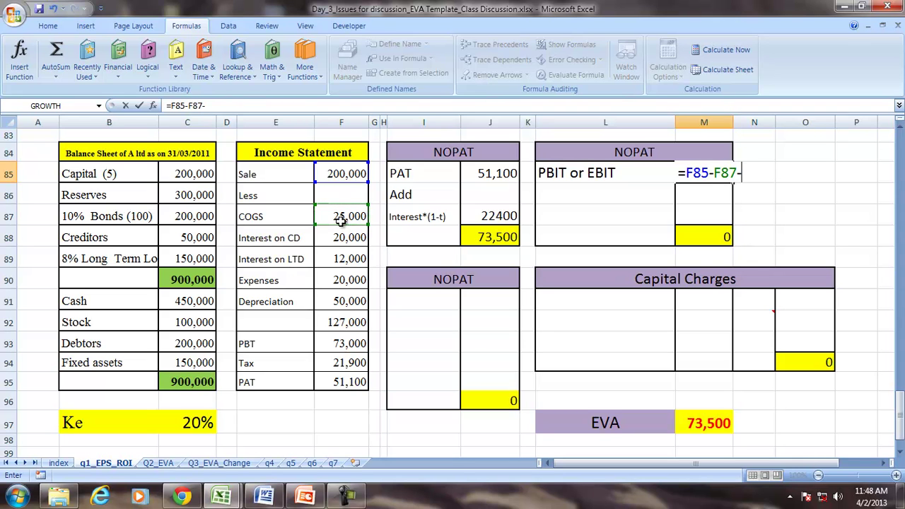
{"action": "left_click", "coordinate": [346, 240]}
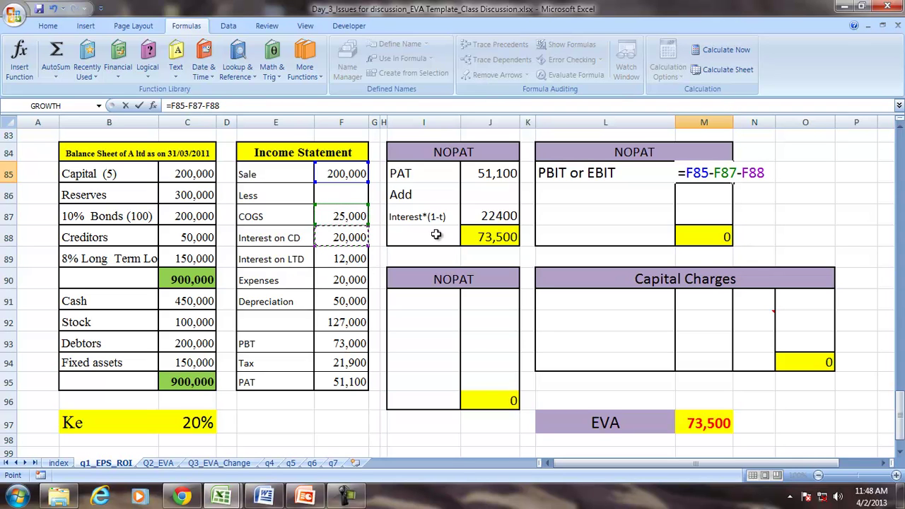
{"action": "key", "text": "BackSpace"}
{"action": "key", "text": "BackSpace"}
{"action": "key", "text": "BackSpace"}
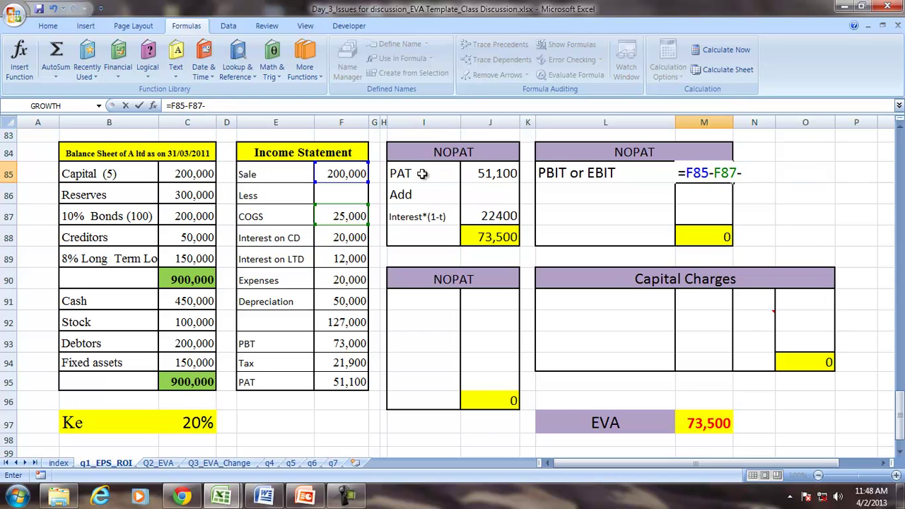
{"action": "left_click", "coordinate": [327, 284]}
{"action": "type", "text": "-"}
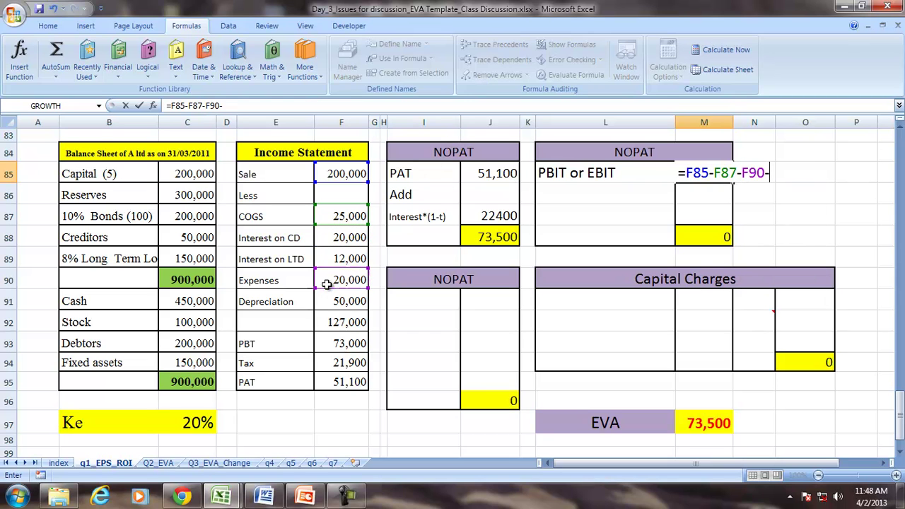
{"action": "left_click", "coordinate": [337, 302]}
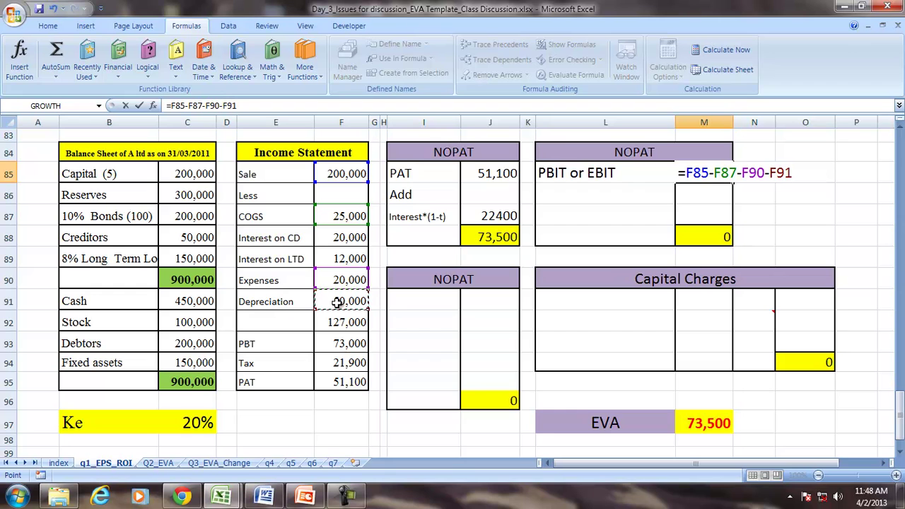
{"action": "key", "text": "Return"}
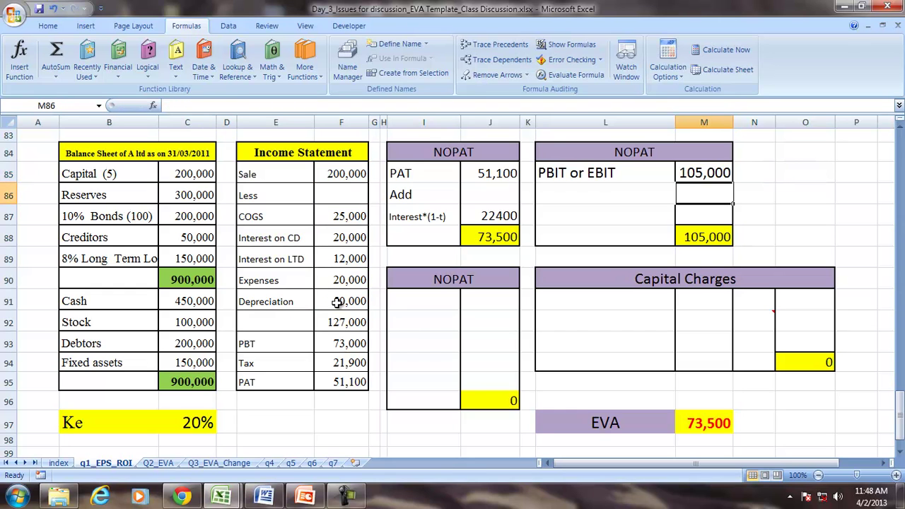
Add a "Tax" row under PBIT in L86 and calculate 30% tax in M86 with =M85*.30
{"action": "left_click", "coordinate": [556, 199]}
{"action": "type", "text": "TAx"}
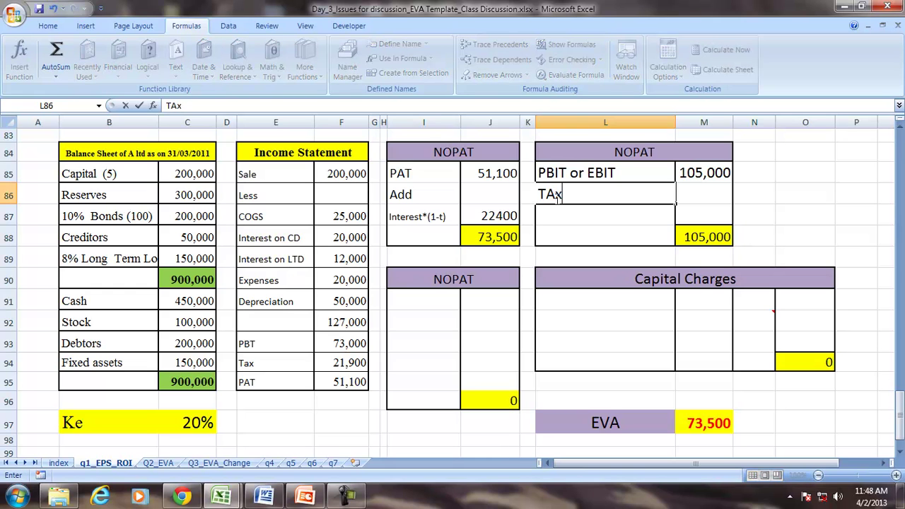
{"action": "key", "text": "Tab"}
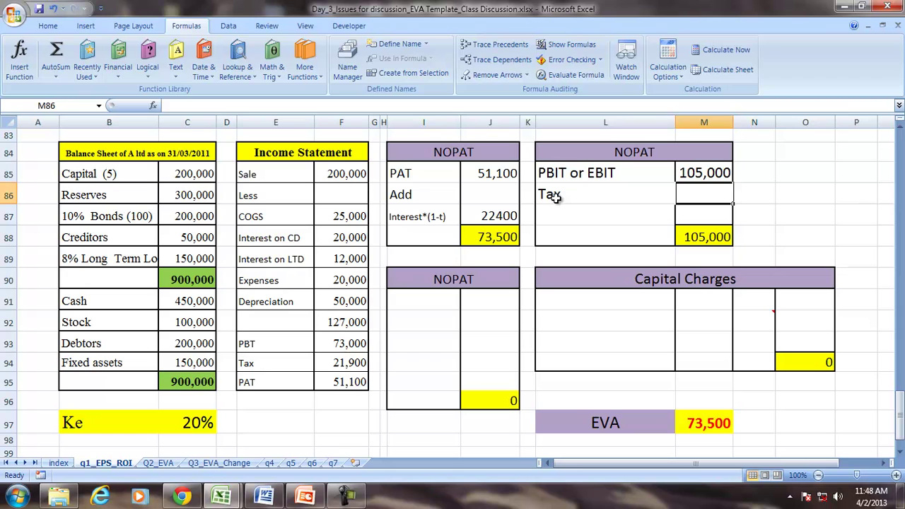
{"action": "type", "text": "="}
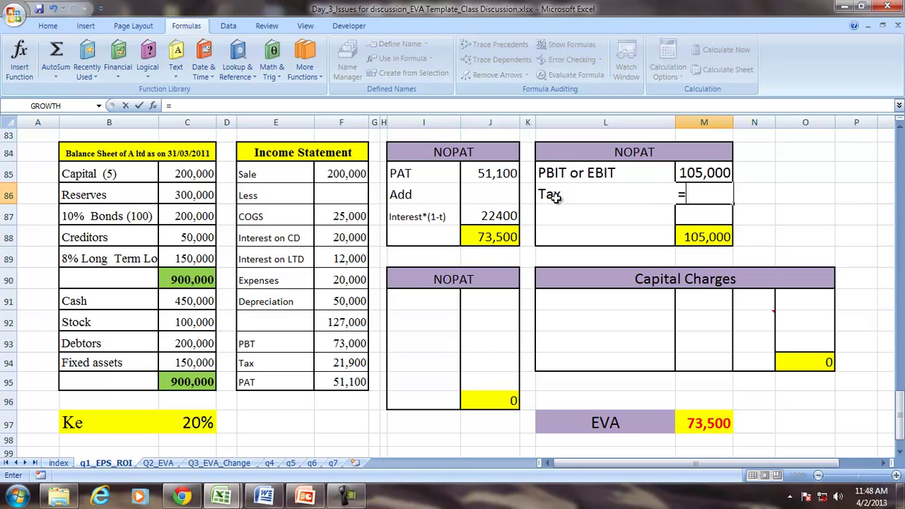
{"action": "type", "text": "M85*.30"}
{"action": "key", "text": "Return"}
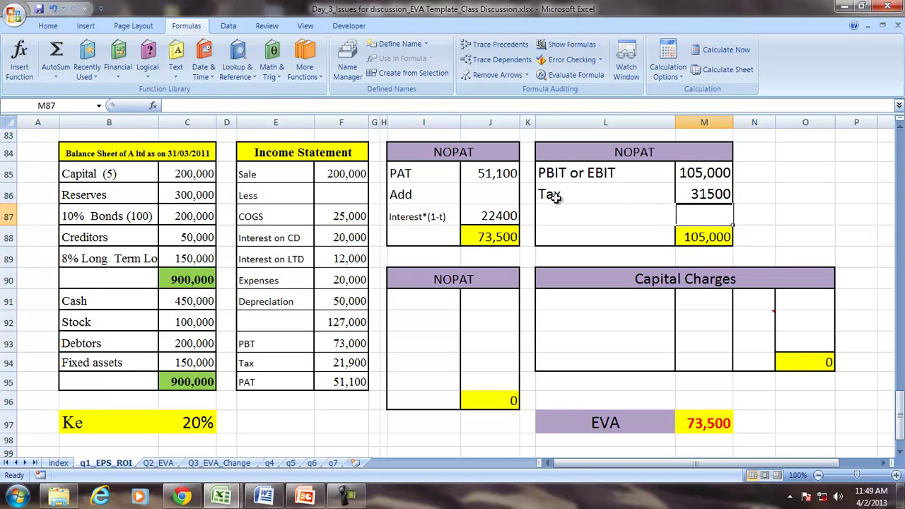
Make the tax amount in M86 a deduction by changing its formula to =-M85*0.3
{"action": "left_click", "coordinate": [697, 199]}
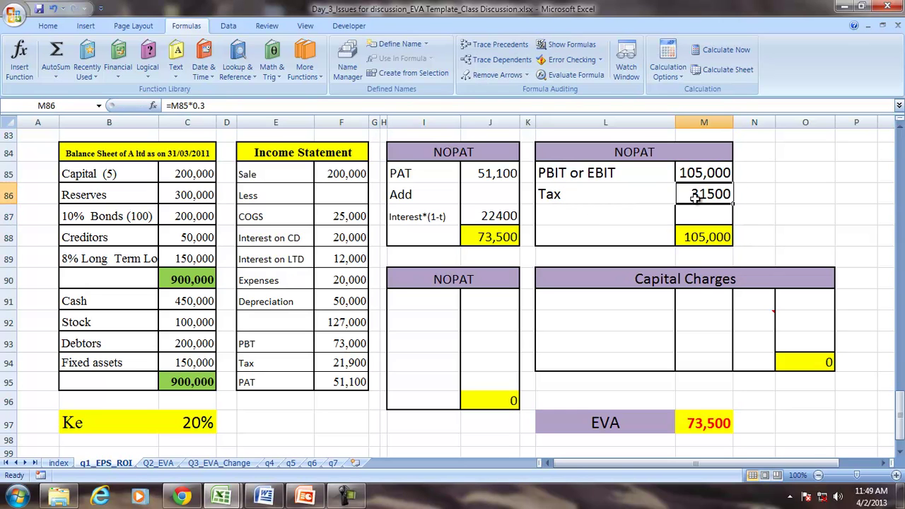
{"action": "left_click", "coordinate": [173, 105]}
{"action": "type", "text": "-"}
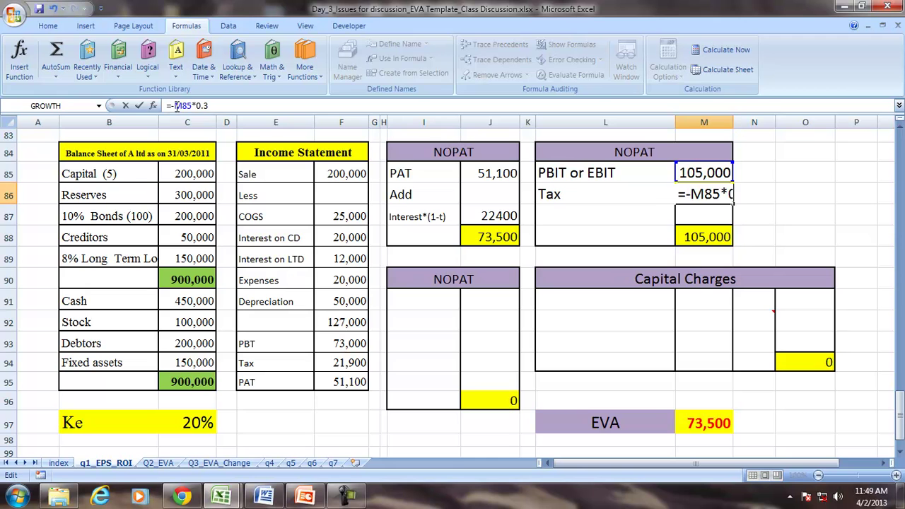
{"action": "key", "text": "Return"}
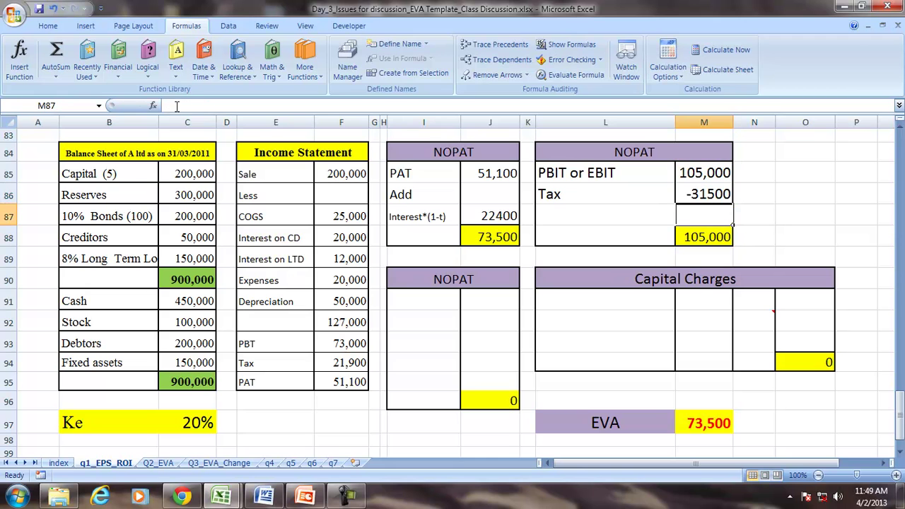
Calculate NOPAT in M88 as PBIT plus the negative tax amount, using =M85+M86
{"action": "left_click", "coordinate": [708, 237]}
{"action": "type", "text": "="}
{"action": "key", "text": "Up"}
{"action": "key", "text": "Up"}
{"action": "key", "text": "Up"}
{"action": "type", "text": "+"}
{"action": "left_click", "coordinate": [695, 193]}
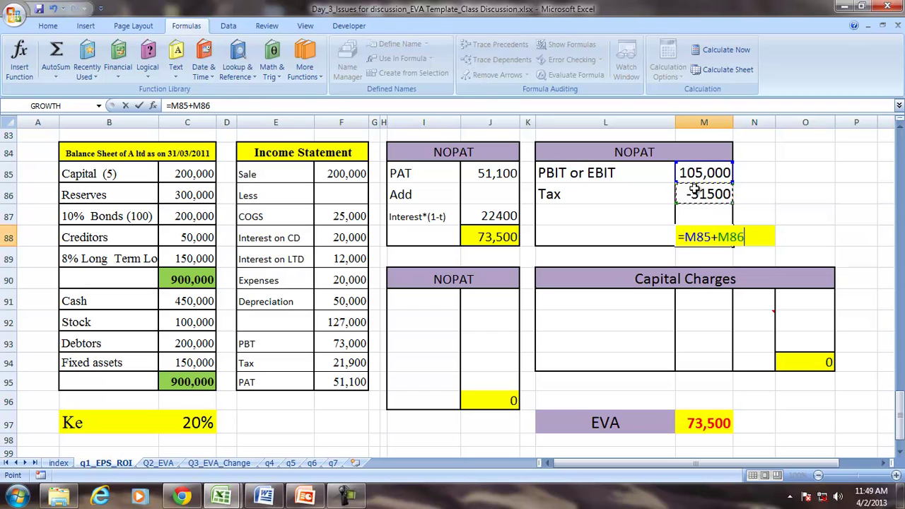
{"action": "key", "text": "Return"}
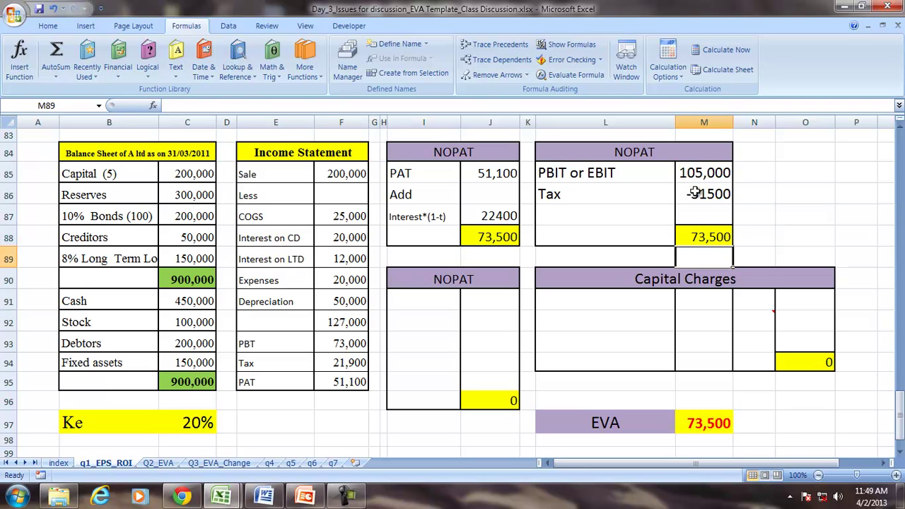
{"action": "left_click", "coordinate": [709, 236]}
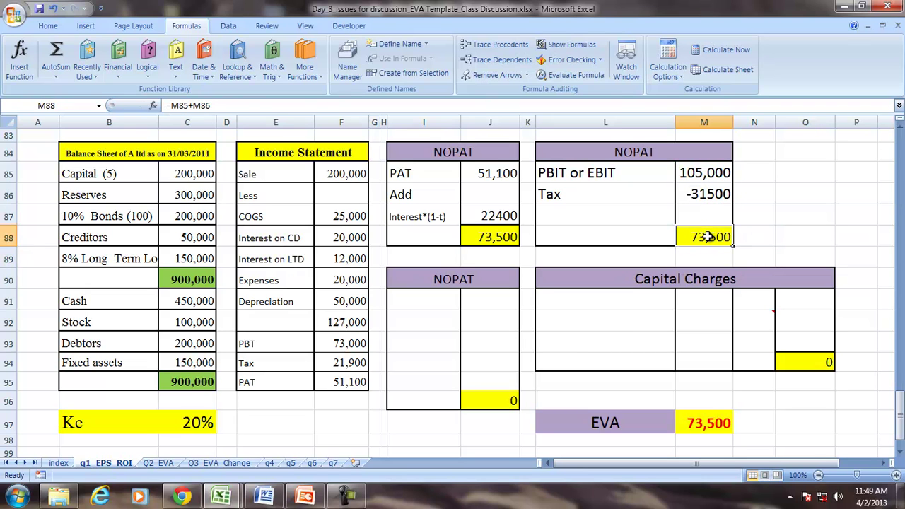
Label I91 "PAT" in the third NOPAT table and link J91 to the PAT amount in the first NOPAT table
{"action": "left_click", "coordinate": [417, 302]}
{"action": "type", "text": "PAT"}
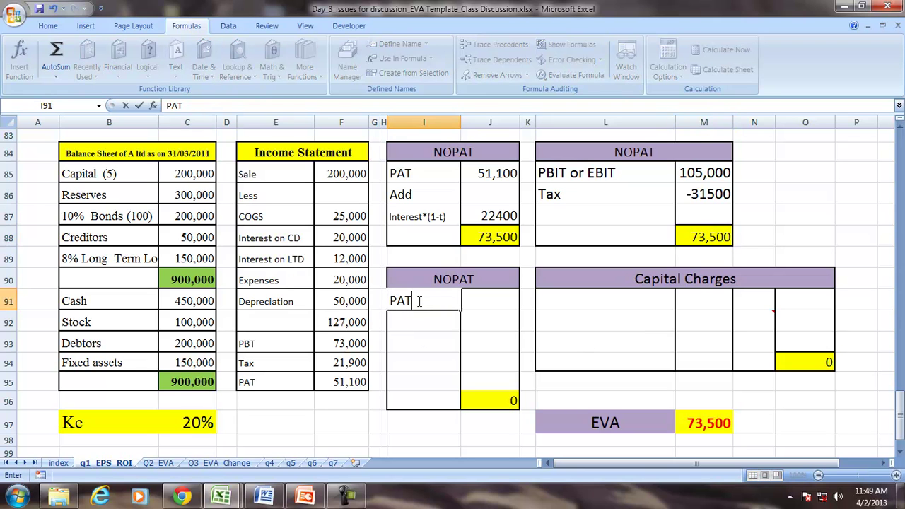
{"action": "key", "text": "Tab"}
{"action": "type", "text": "="}
{"action": "key", "text": "Up"}
{"action": "key", "text": "Up"}
{"action": "key", "text": "Up"}
{"action": "key", "text": "Up"}
{"action": "key", "text": "Up"}
{"action": "key", "text": "Up"}
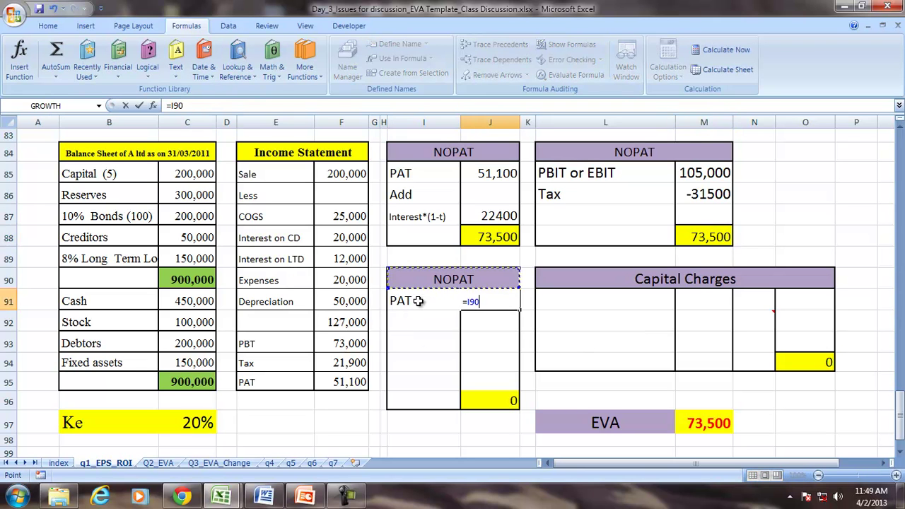
{"action": "key", "text": "Return"}
Add "Add" and "Interest" labels in I92 and I93, and sum both interest expenses in J93 with =F88+F89
{"action": "key", "text": "Left"}
{"action": "type", "text": "Add"}
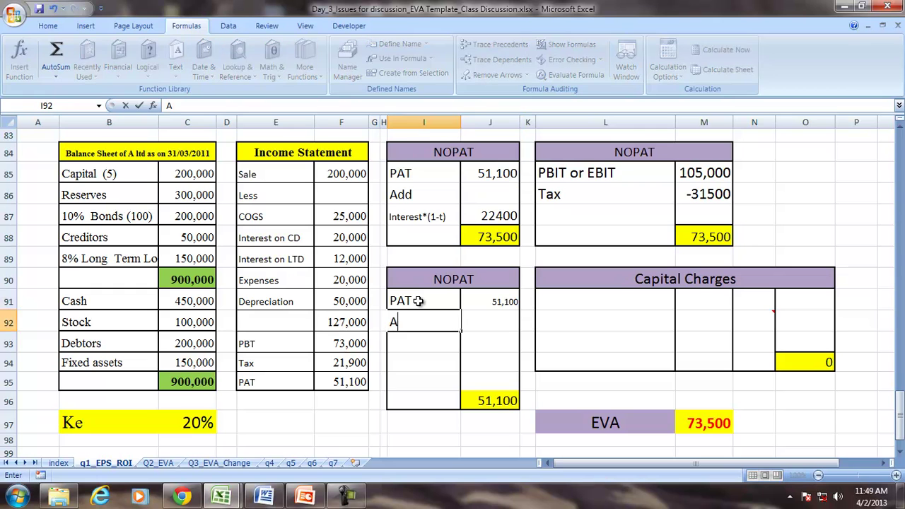
{"action": "key", "text": "Return"}
{"action": "type", "text": "erest"}
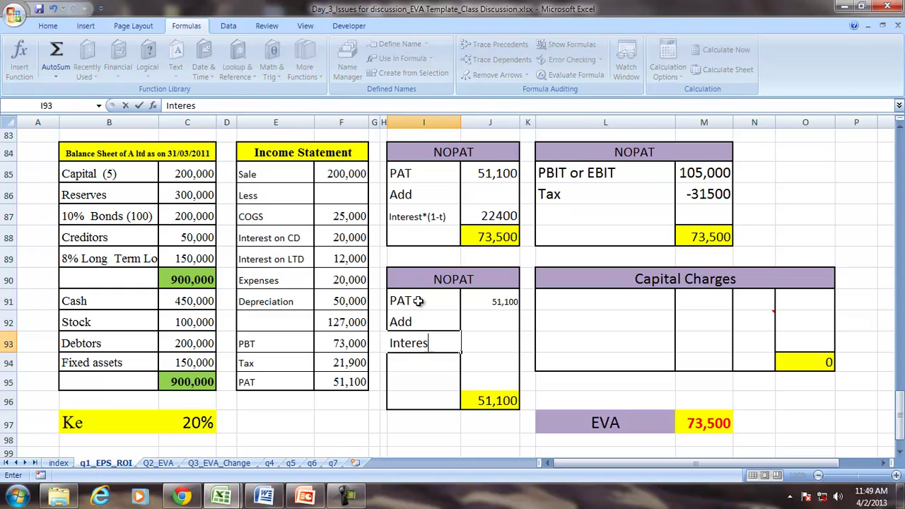
{"action": "key", "text": "Tab"}
{"action": "type", "text": "="}
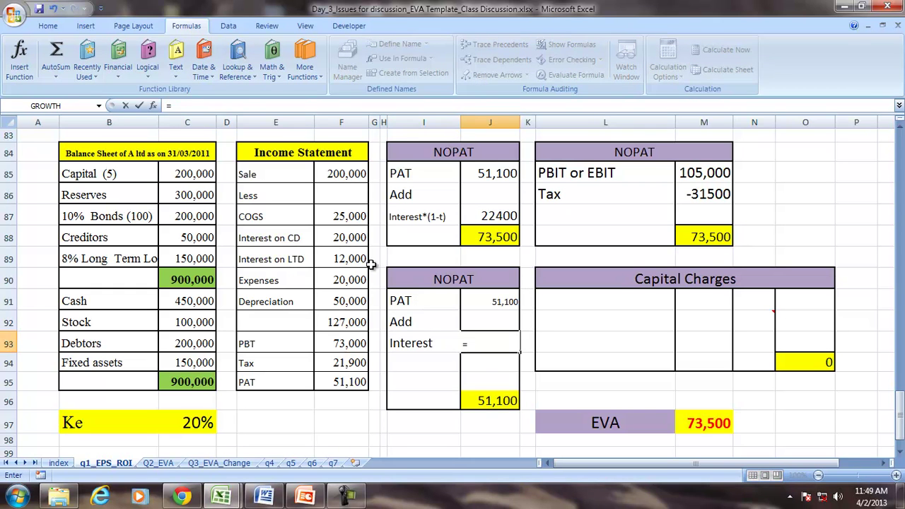
{"action": "left_click", "coordinate": [333, 242]}
{"action": "type", "text": "+"}
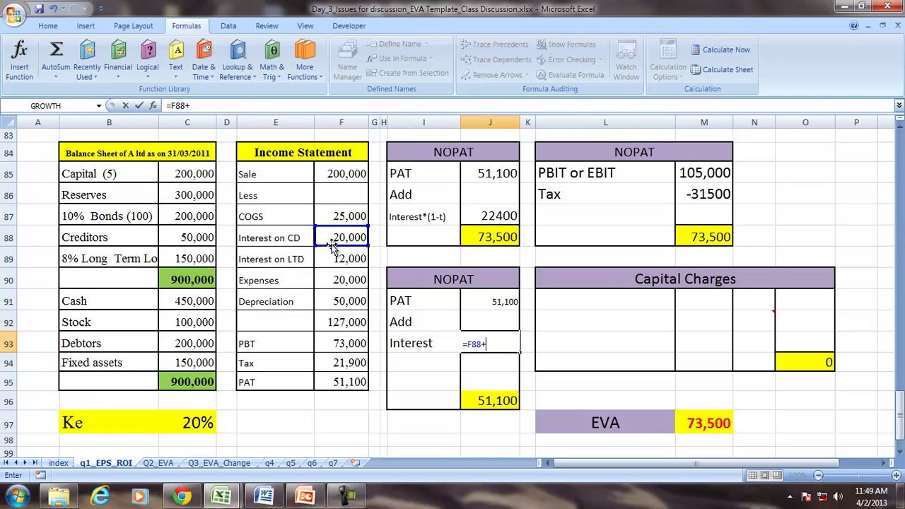
{"action": "left_click", "coordinate": [340, 260]}
{"action": "key", "text": "Return"}
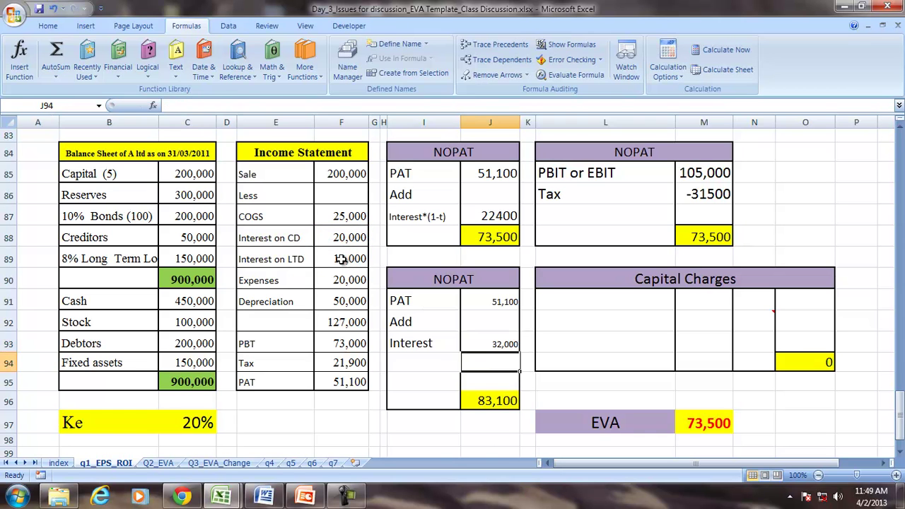
Label I94 "Less" and I95 "Tax Shield", and enter the tax shield in J95 as a deduction of 30% of the interest in J93
{"action": "type", "text": "Less"}
{"action": "key", "text": "Return"}
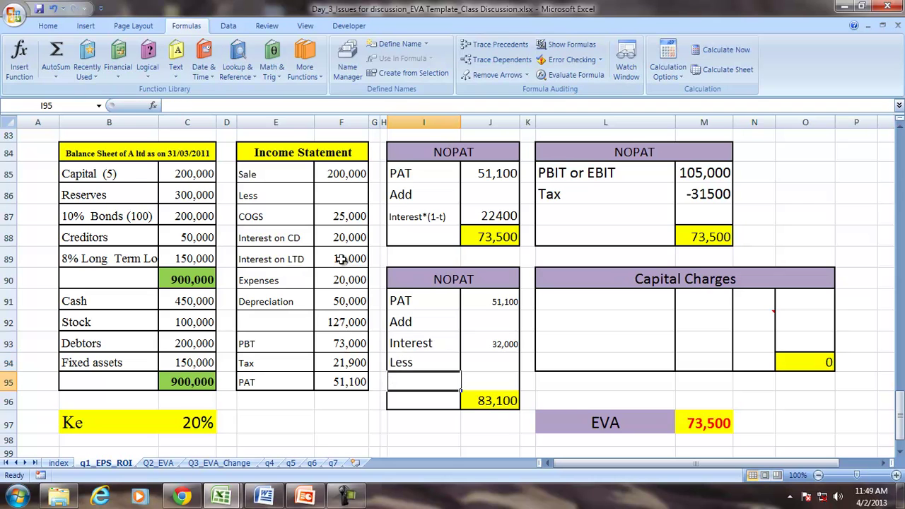
{"action": "type", "text": "T"}
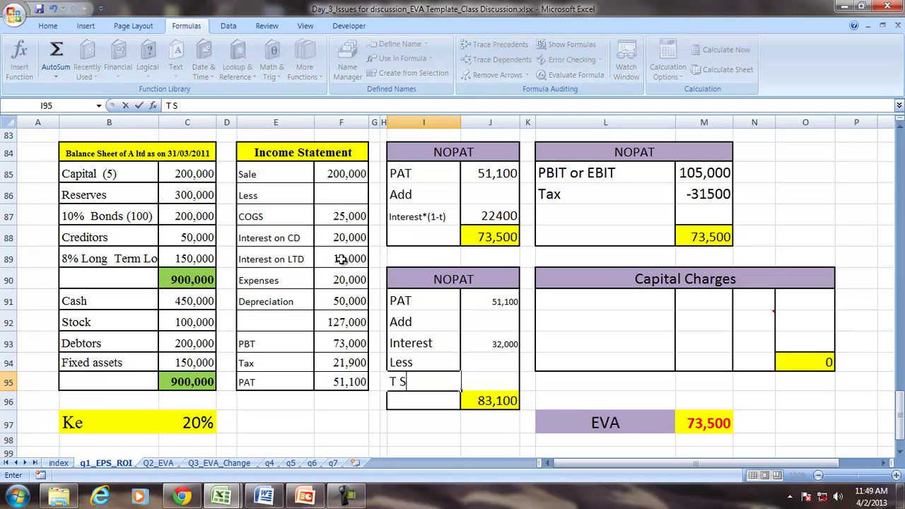
{"action": "type", "text": "ax Shiedl"}
{"action": "key", "text": "BackSpace"}
{"action": "type", "text": "ld"}
{"action": "key", "text": "Tab"}
{"action": "type", "text": "-"}
{"action": "key", "text": "Up"}
{"action": "key", "text": "Up"}
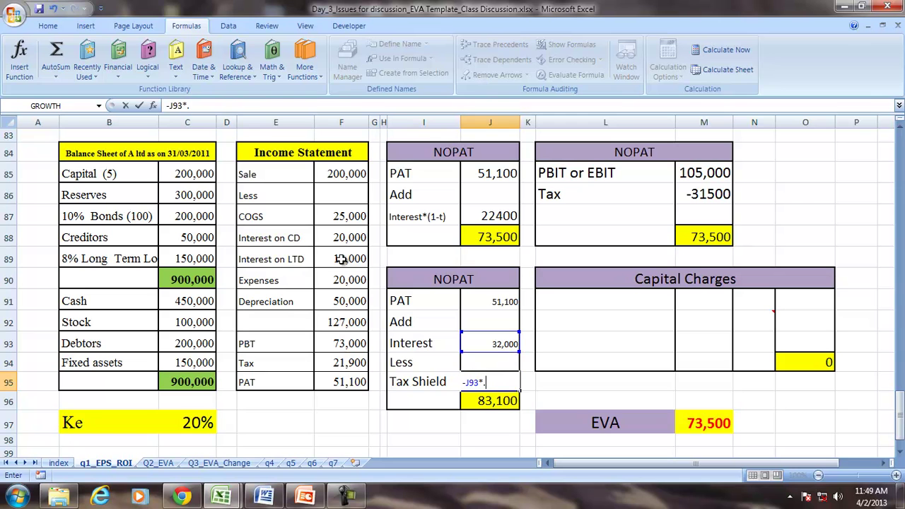
{"action": "key", "text": "Return"}
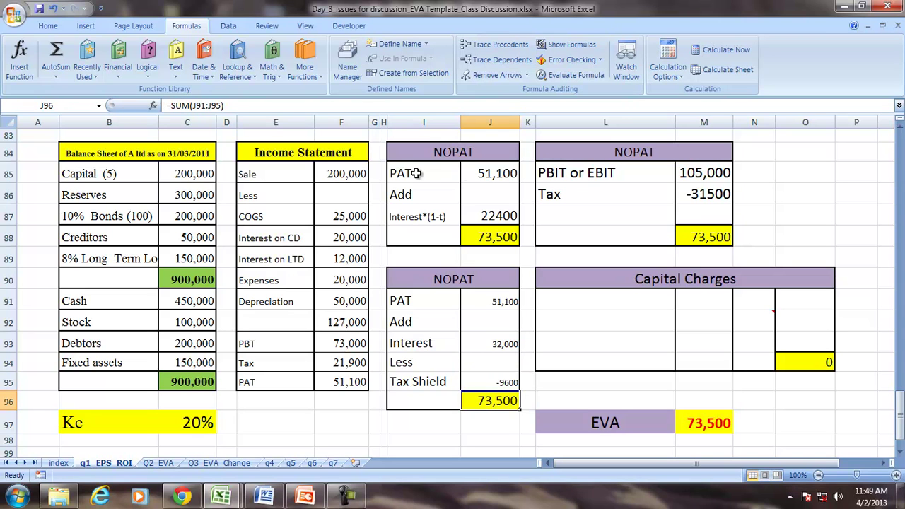
{"action": "left_click", "coordinate": [711, 178]}
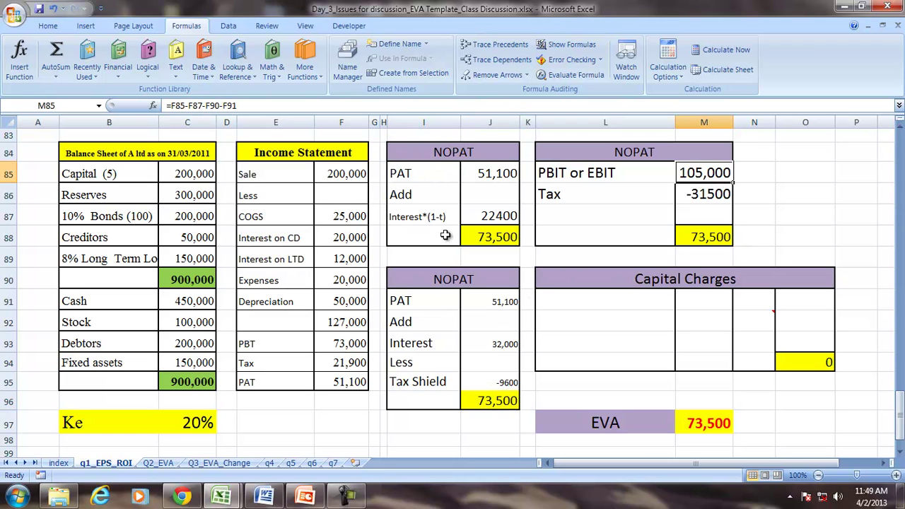
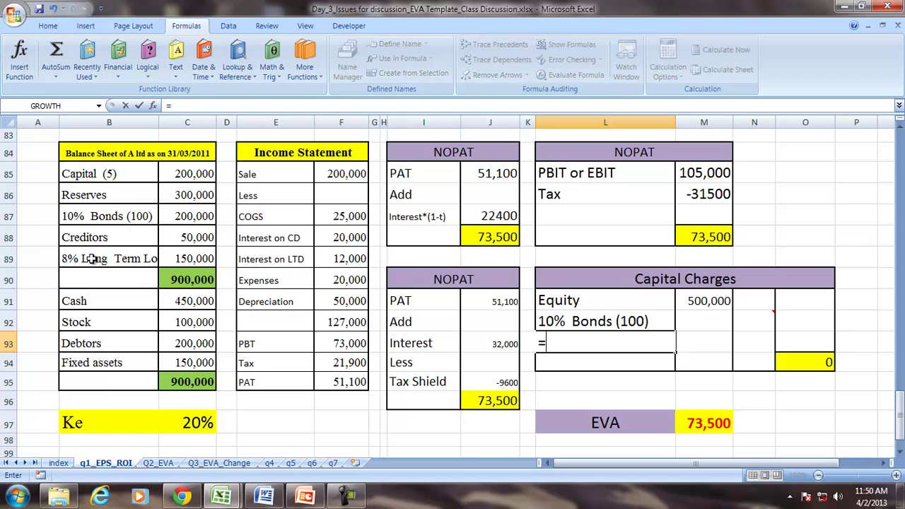
Finish the "8% Long Term Loan" label in L93 and link the bond and loan amounts in M92 and M93 to C87 and C89
{"action": "key", "text": "Return"}
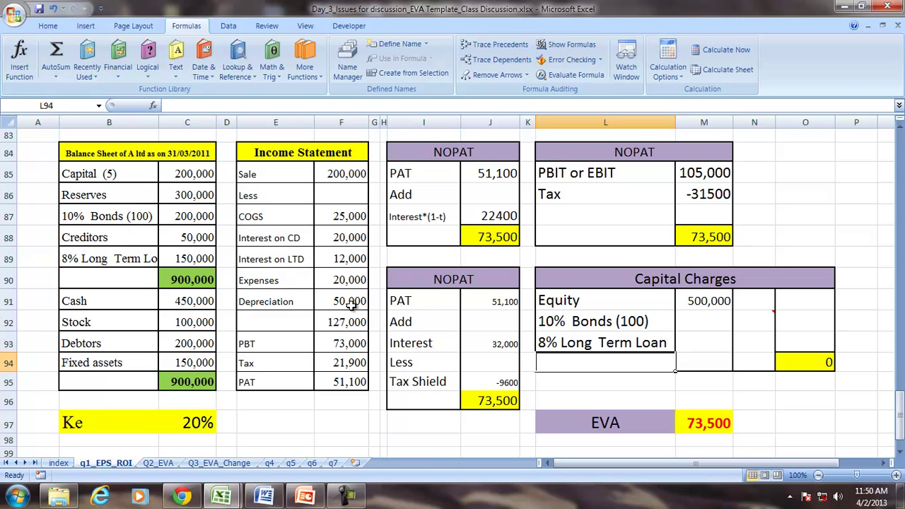
{"action": "left_click", "coordinate": [710, 323]}
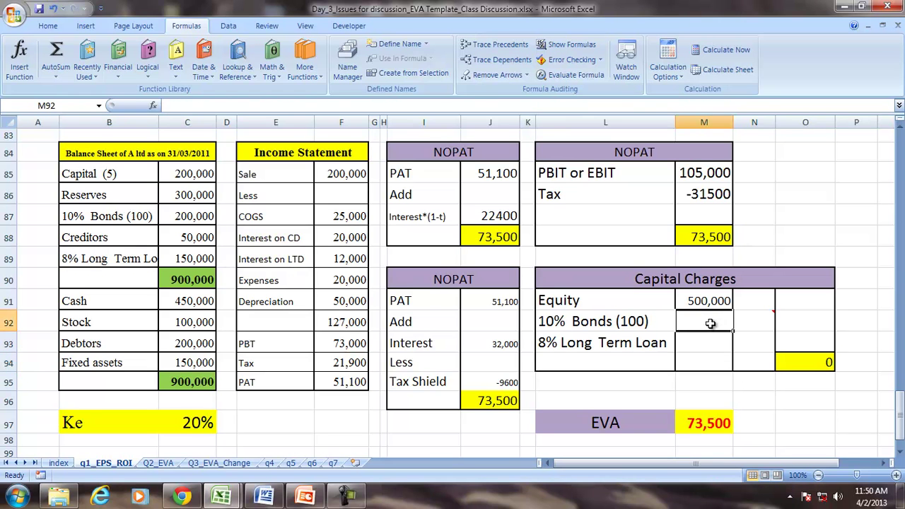
{"action": "type", "text": "="}
{"action": "left_click", "coordinate": [188, 217]}
{"action": "key", "text": "Return"}
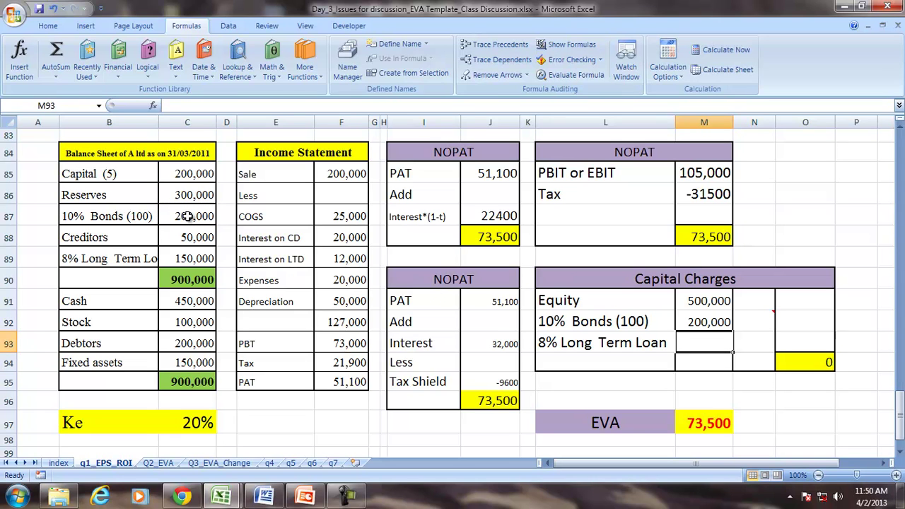
{"action": "type", "text": "="}
{"action": "left_click", "coordinate": [196, 259]}
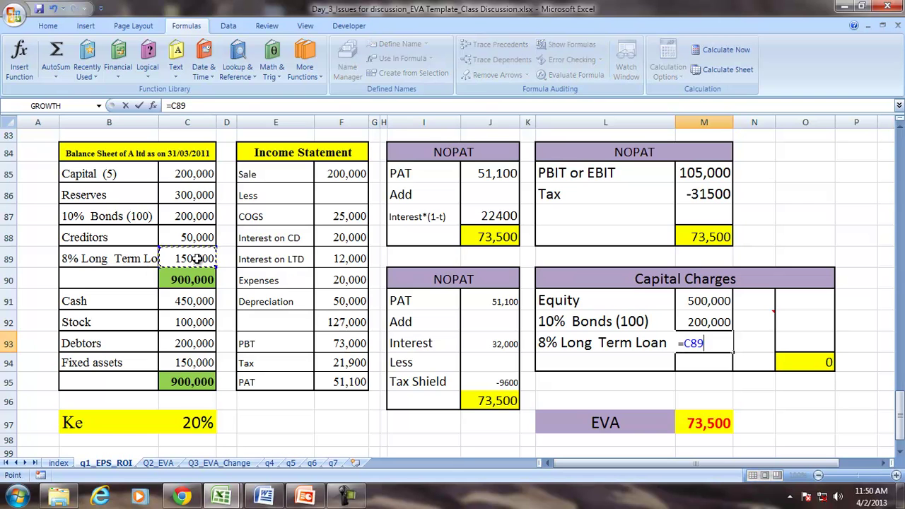
{"action": "key", "text": "Return"}
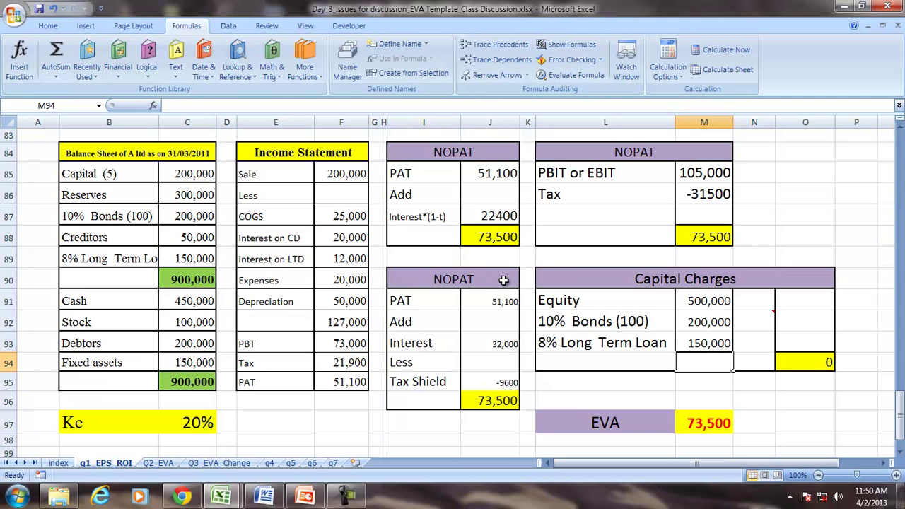
Link the equity cost rate in N91 to the Ke value on the sheet
{"action": "left_click", "coordinate": [759, 298]}
{"action": "type", "text": "="}
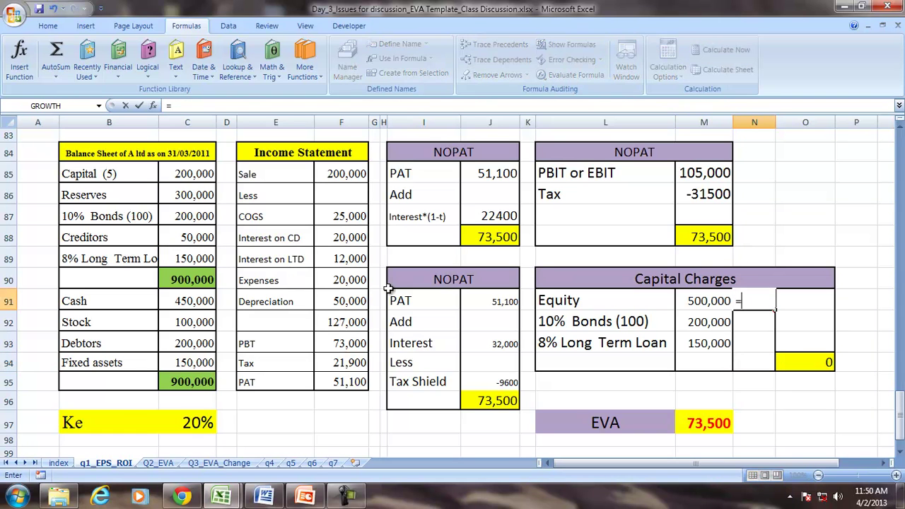
{"action": "left_click", "coordinate": [192, 410]}
{"action": "key", "text": "Return"}
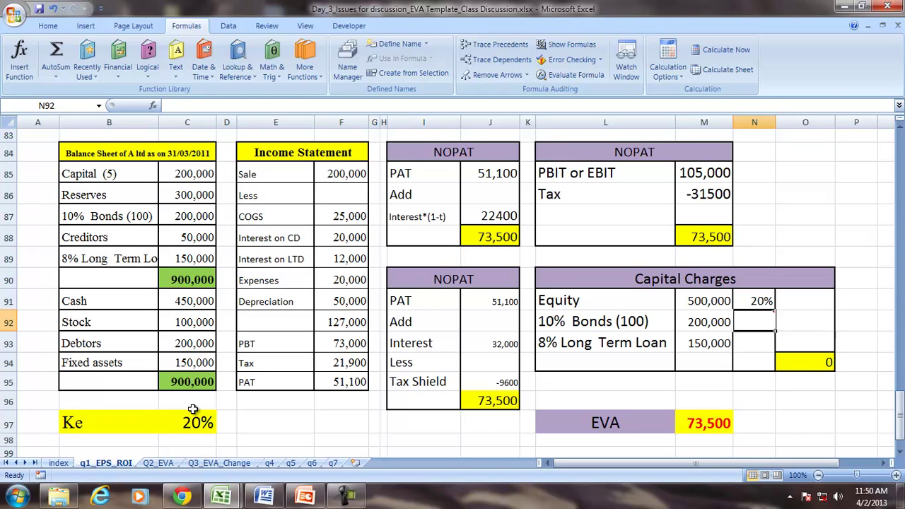
Show the "Kd = i*(1-t)" comment of N92 permanently and move it above the Capital Charges table
{"action": "right_click", "coordinate": [761, 320]}
{"action": "left_click", "coordinate": [767, 252]}
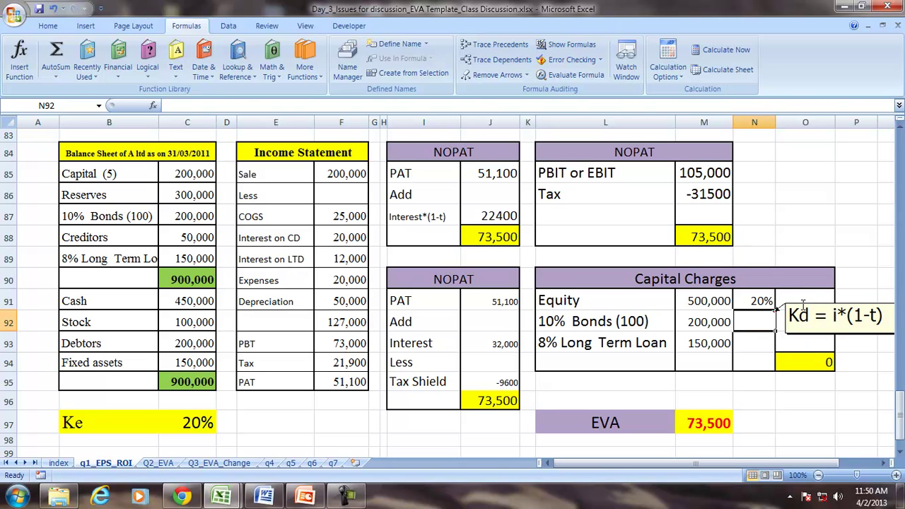
{"action": "left_click_drag", "start_coordinate": [802, 304], "coordinate": [774, 208]}
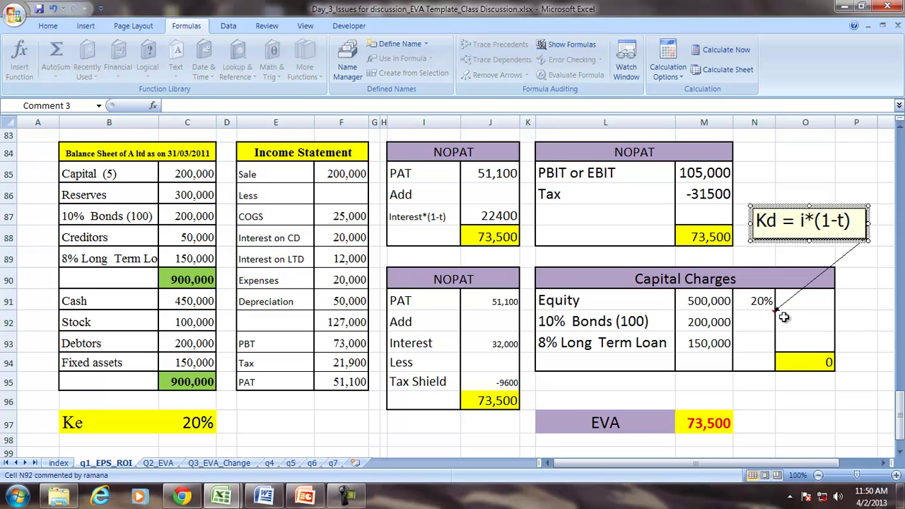
Enter the after-tax costs of debt: 7% for the bonds in N92 and 5.6% for the long term loan in N93
{"action": "left_click", "coordinate": [746, 318]}
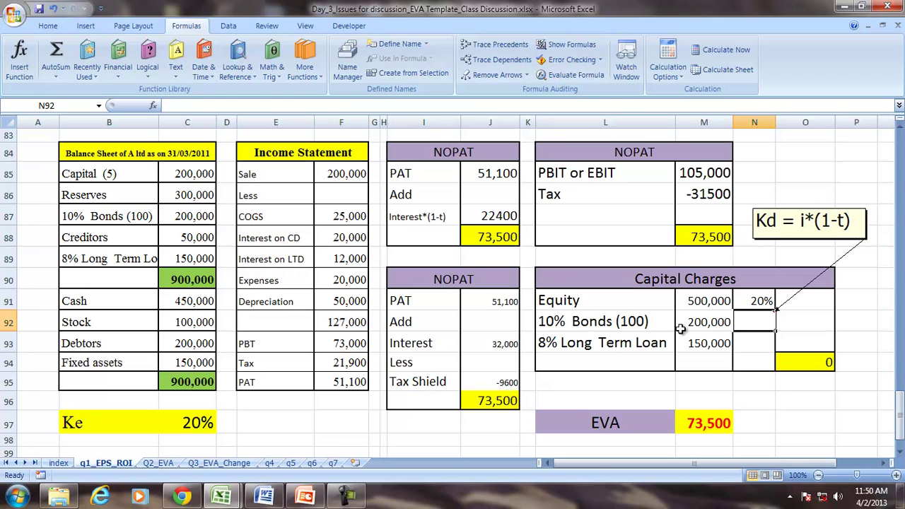
{"action": "type", "text": "7%"}
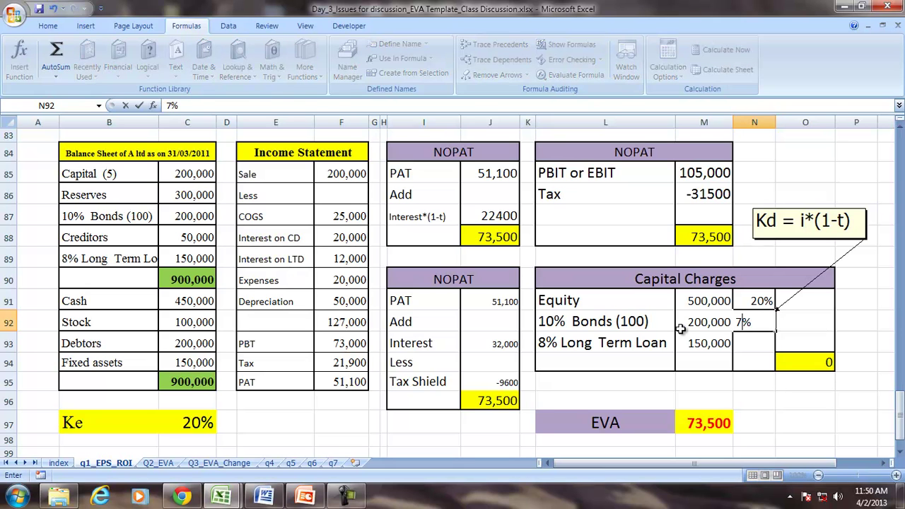
{"action": "key", "text": "Return"}
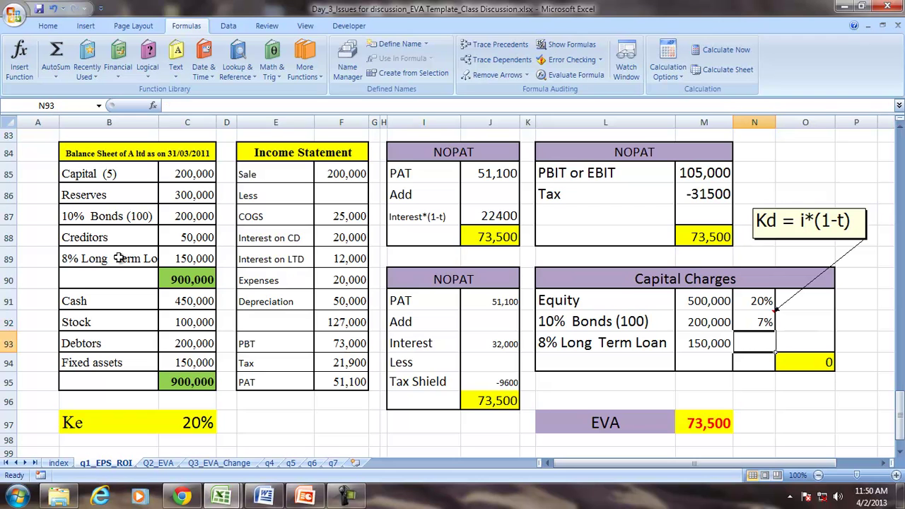
{"action": "type", "text": "5.6%"}
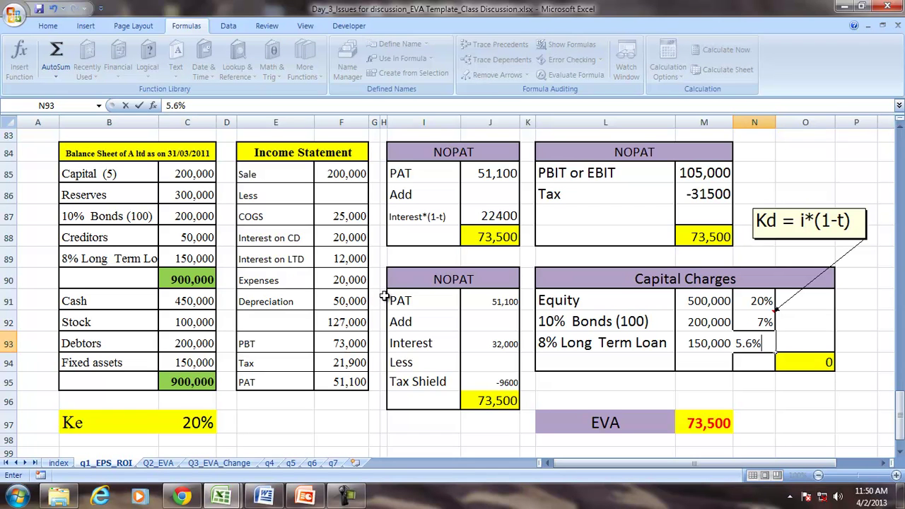
{"action": "key", "text": "Return"}
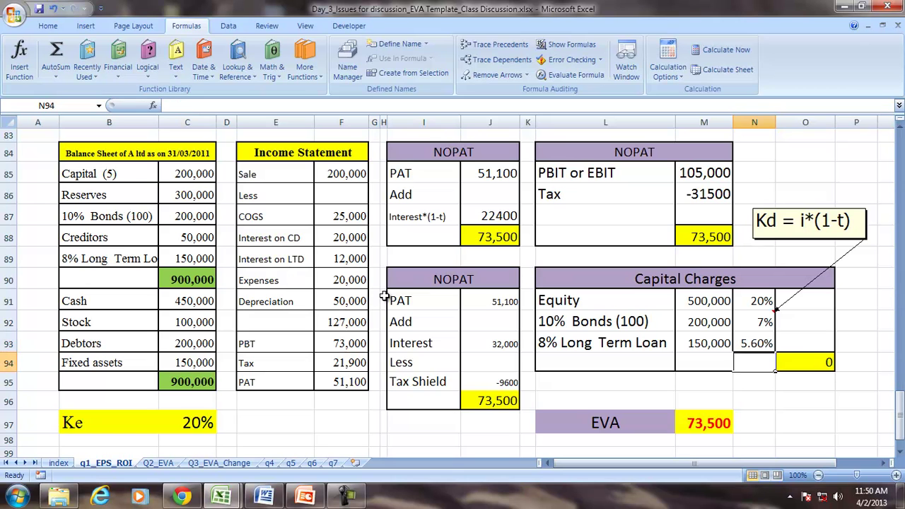
Calculate the equity charge in O91 with =M91*N91 and copy the formula down to the bonds and loan rows through O93
{"action": "left_click", "coordinate": [810, 302]}
{"action": "type", "text": "="}
{"action": "key", "text": "Left"}
{"action": "key", "text": "Left"}
{"action": "type", "text": "*"}
{"action": "key", "text": "Left"}
{"action": "key", "text": "Return"}
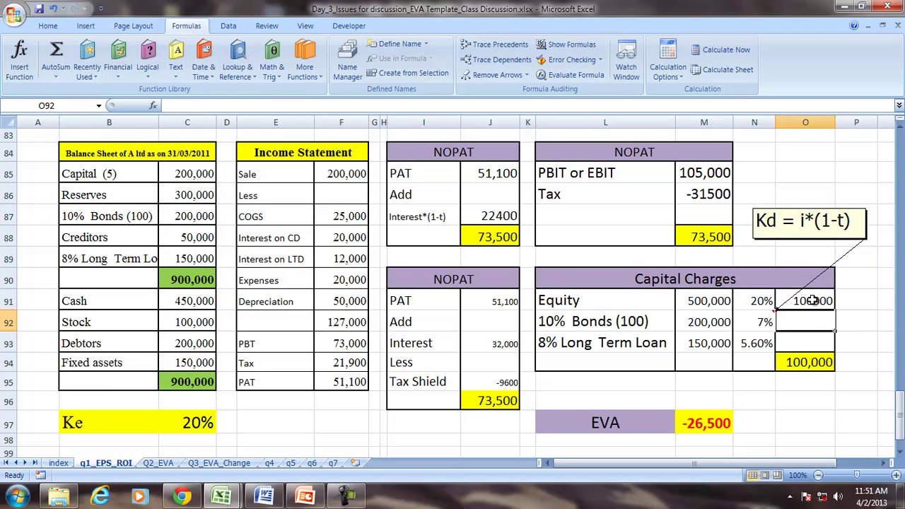
{"action": "left_click", "coordinate": [814, 301]}
{"action": "left_click_drag", "start_coordinate": [835, 311], "coordinate": [836, 353]}
{"action": "left_click", "coordinate": [804, 362]}
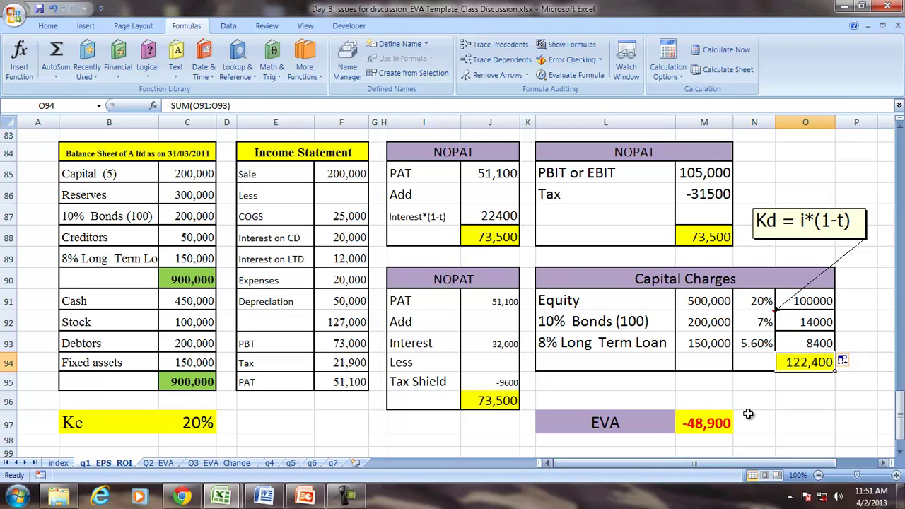
Trace the precedents of the EVA formula in M97, and remove the tracing arrows after checking them
{"action": "left_click", "coordinate": [708, 420]}
{"action": "left_click", "coordinate": [488, 44]}
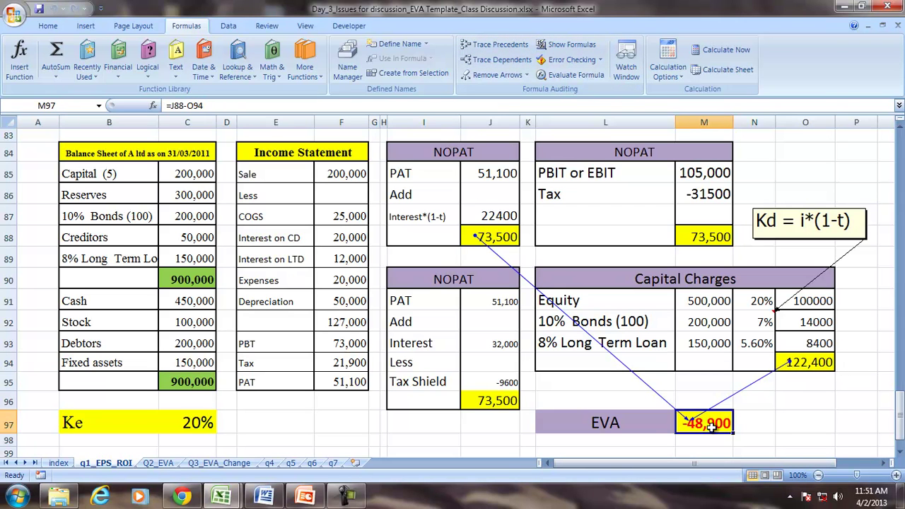
{"action": "left_click", "coordinate": [495, 75]}
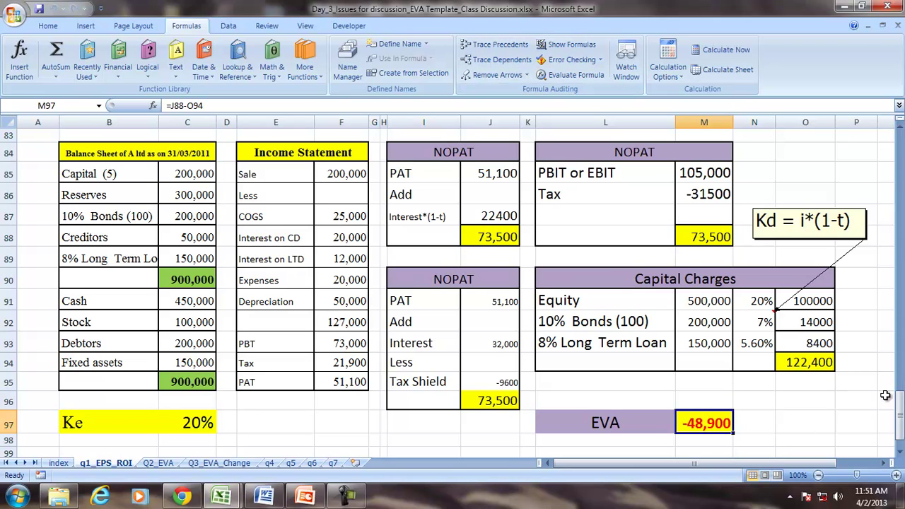
Trace the precedents of the ROE formula in C100 and check the EPS formula in F100
{"action": "left_click_drag", "start_coordinate": [899, 414], "coordinate": [901, 420]}
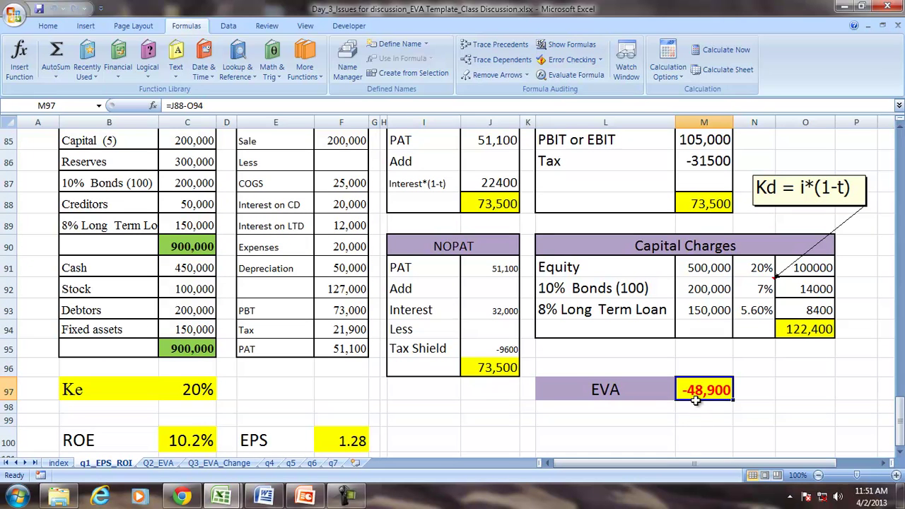
{"action": "left_click", "coordinate": [186, 437]}
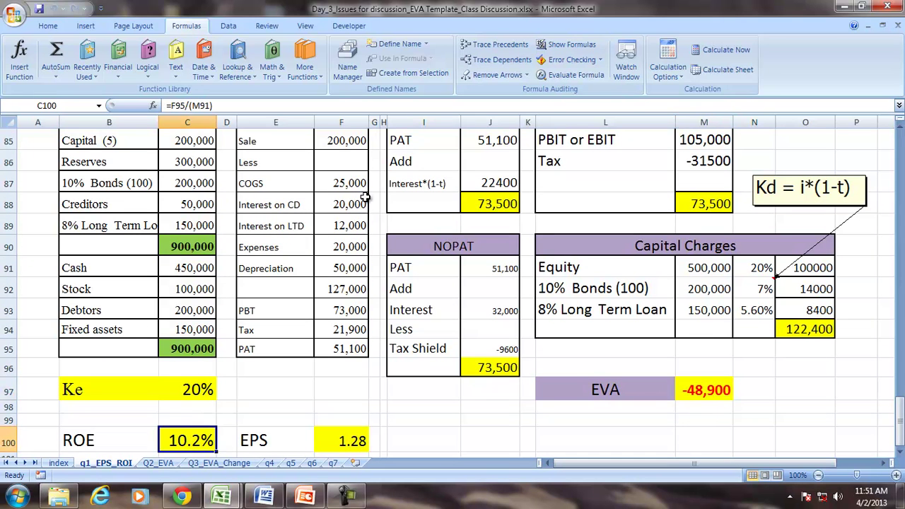
{"action": "left_click", "coordinate": [496, 45]}
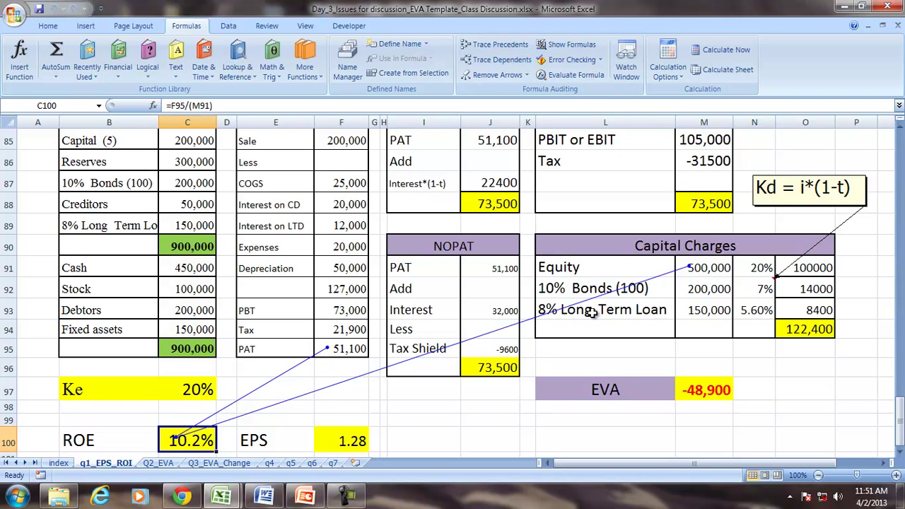
{"action": "left_click", "coordinate": [360, 442]}
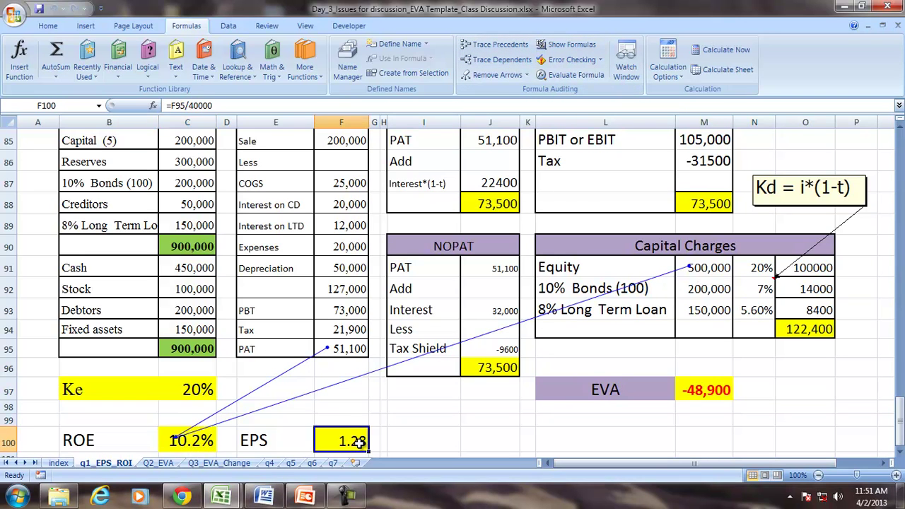
{"action": "left_click", "coordinate": [205, 444]}
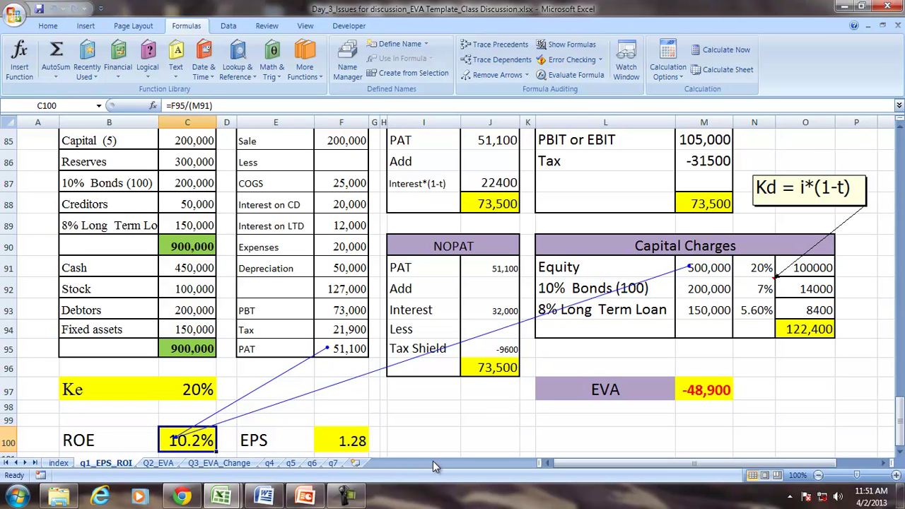
{"action": "scroll", "coordinate": [434, 465], "scroll_direction": "up", "scroll_amount": 1}
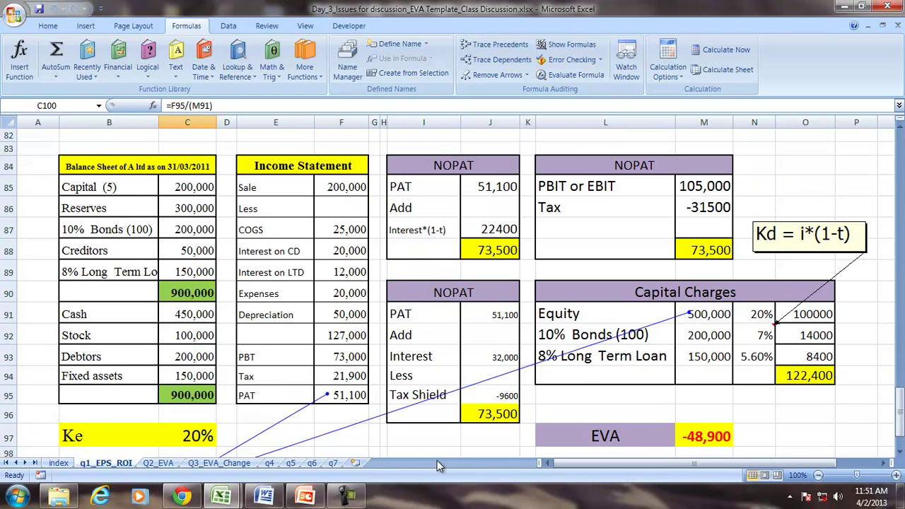